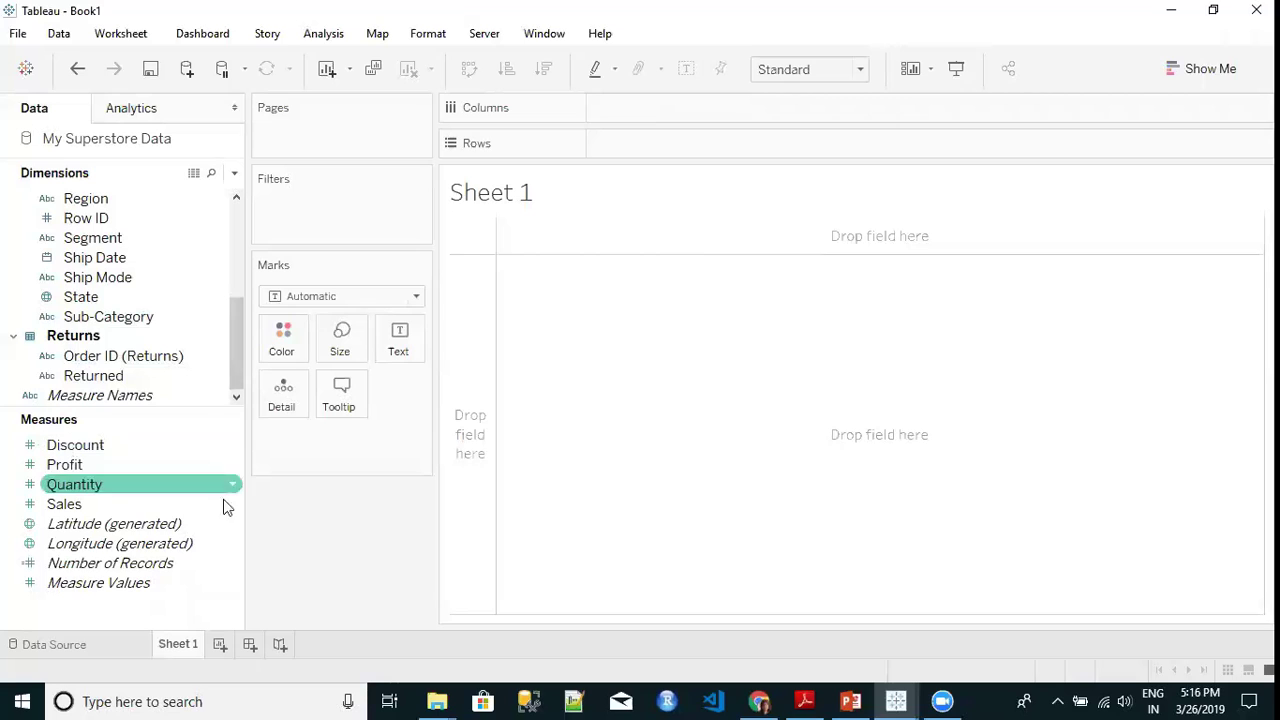
Group the data fields by folder and show the Profit measure as text in the sheet.
{"action": "right_click", "coordinate": [188, 608]}
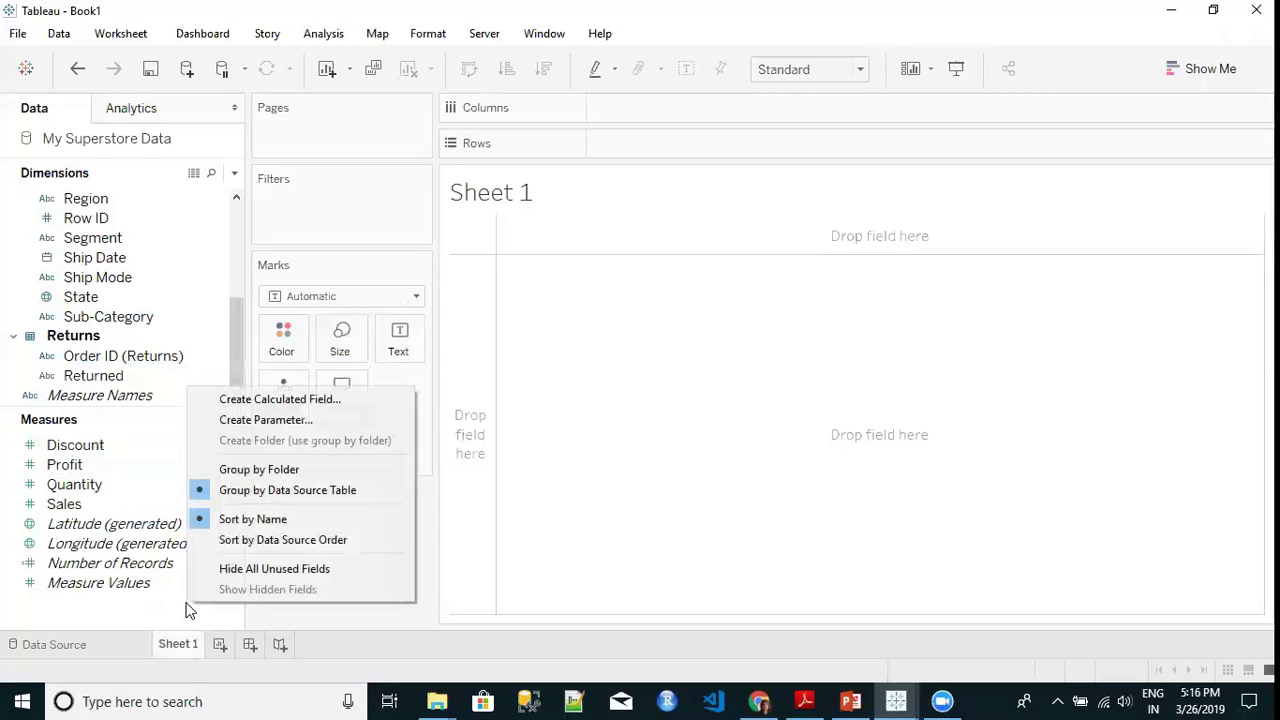
{"action": "left_click", "coordinate": [260, 466]}
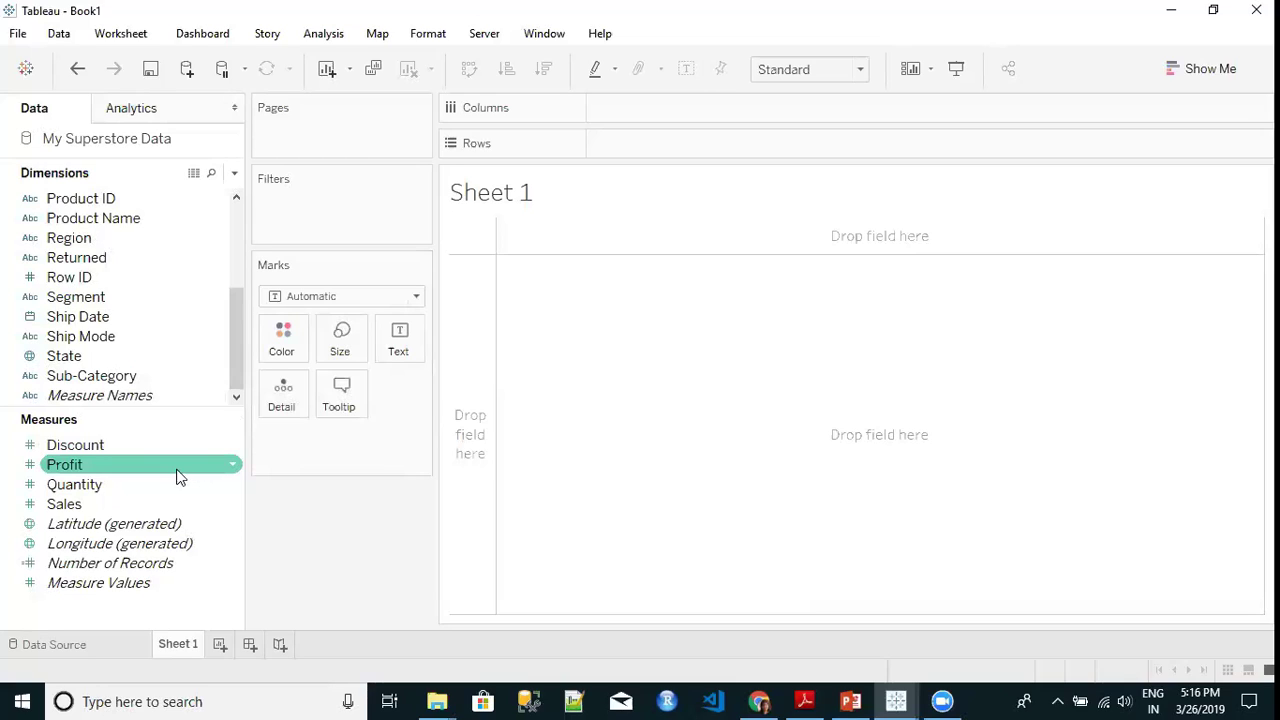
{"action": "left_click_drag", "start_coordinate": [176, 477], "coordinate": [398, 355]}
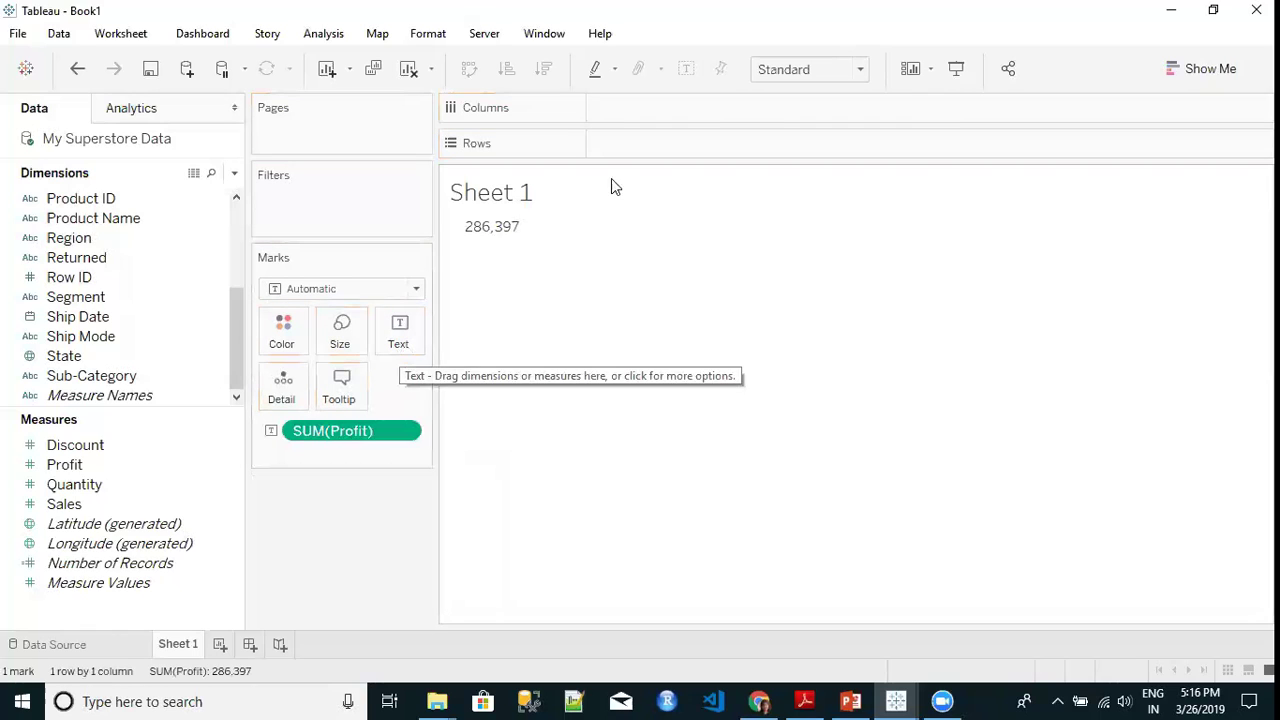
{"action": "mouse_move", "coordinate": [495, 232]}
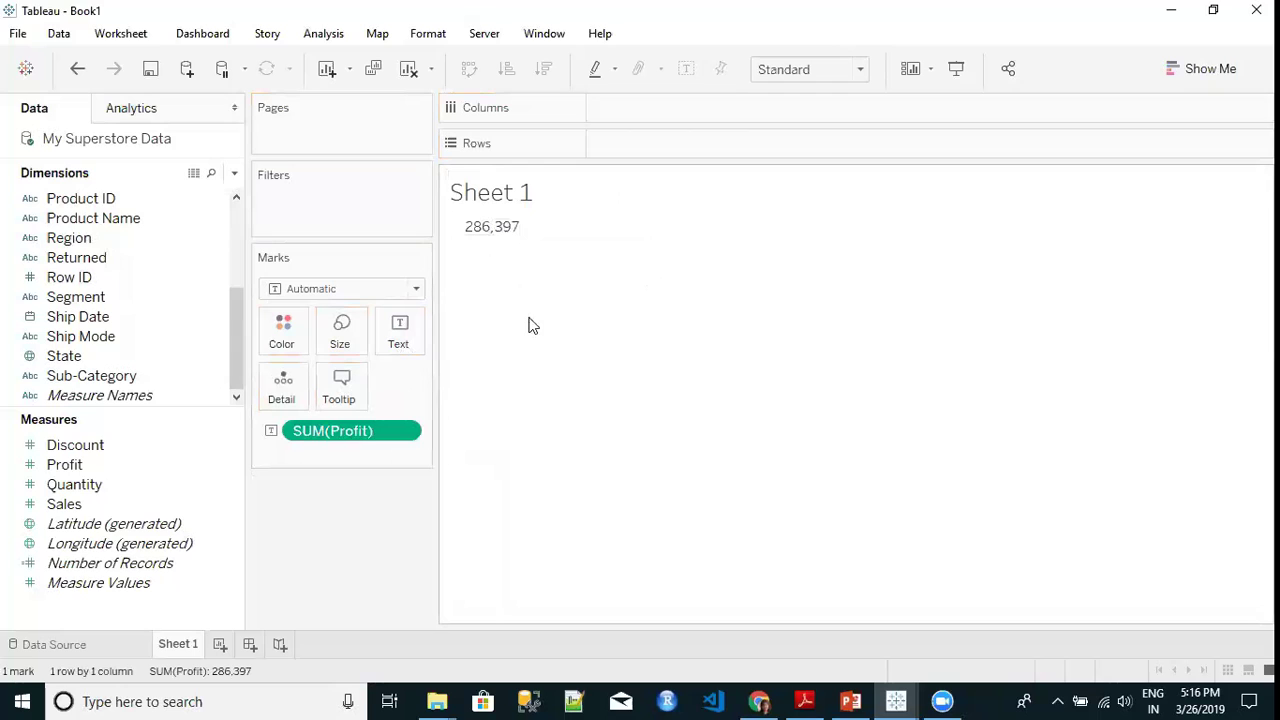
Create a calculated field and name it Profit Ratio.
{"action": "left_click", "coordinate": [234, 174]}
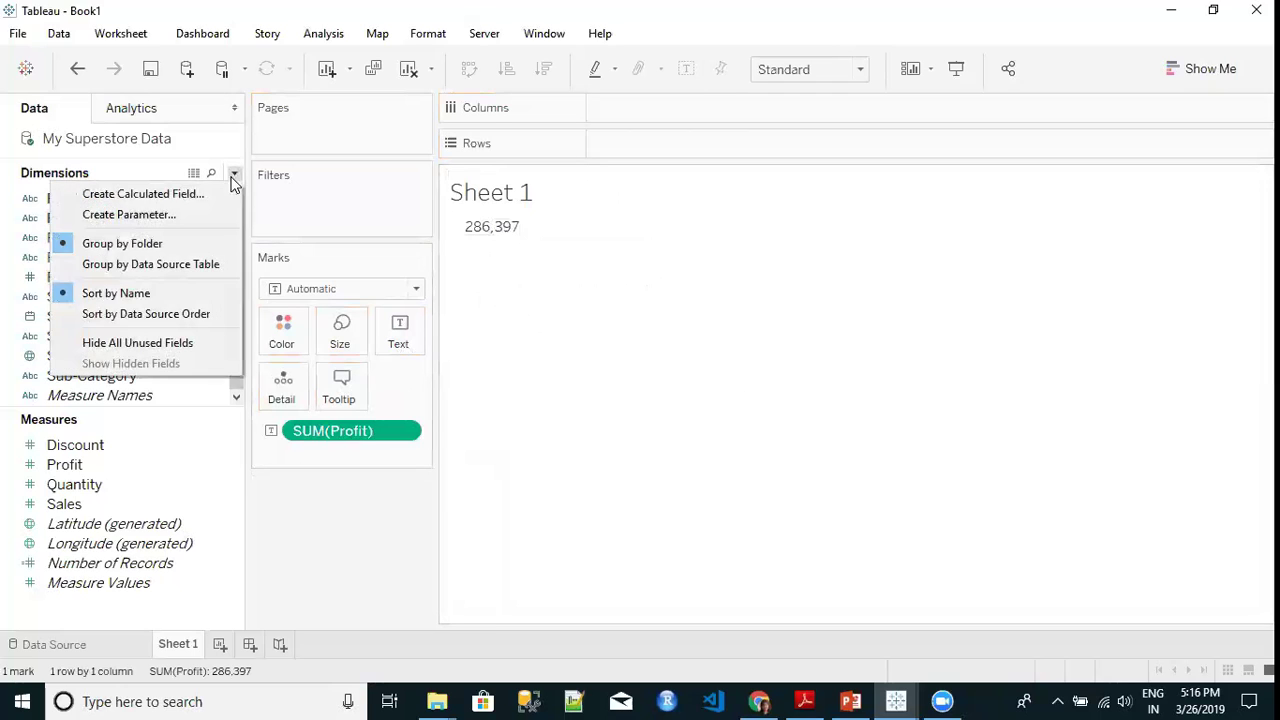
{"action": "left_click", "coordinate": [143, 194]}
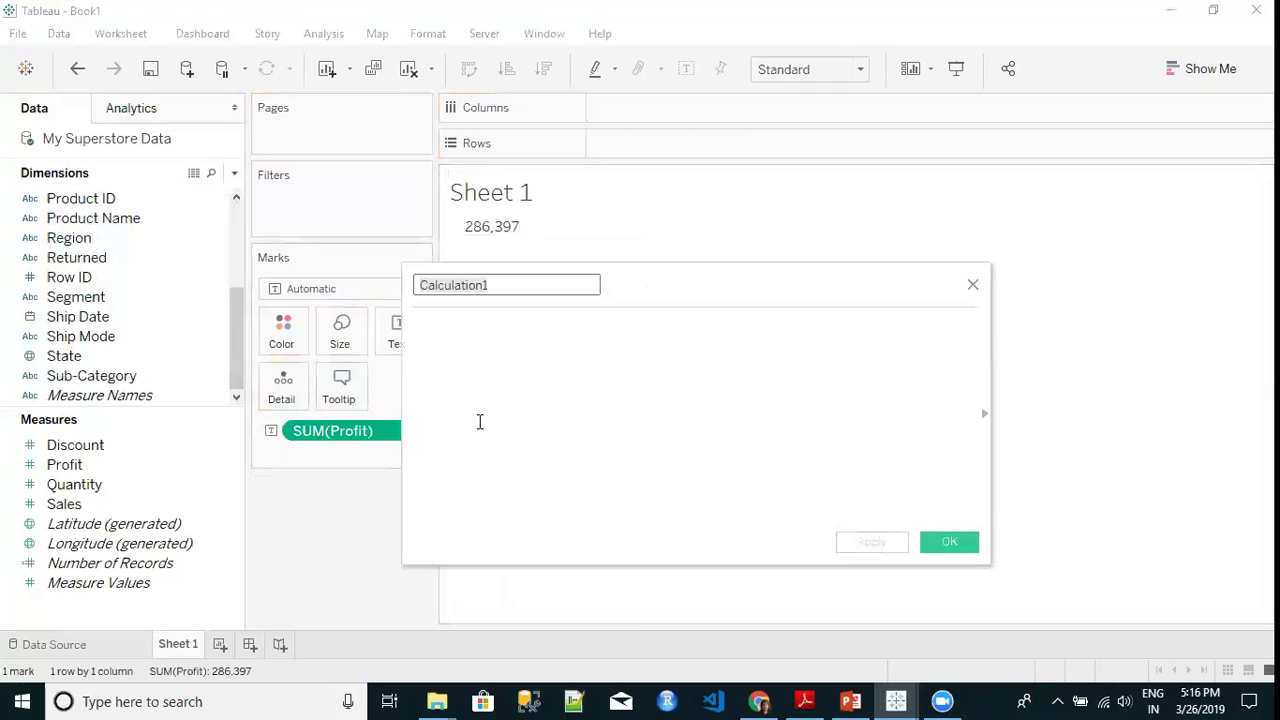
{"action": "key", "text": "BackSpace"}
{"action": "type", "text": "Pr"}
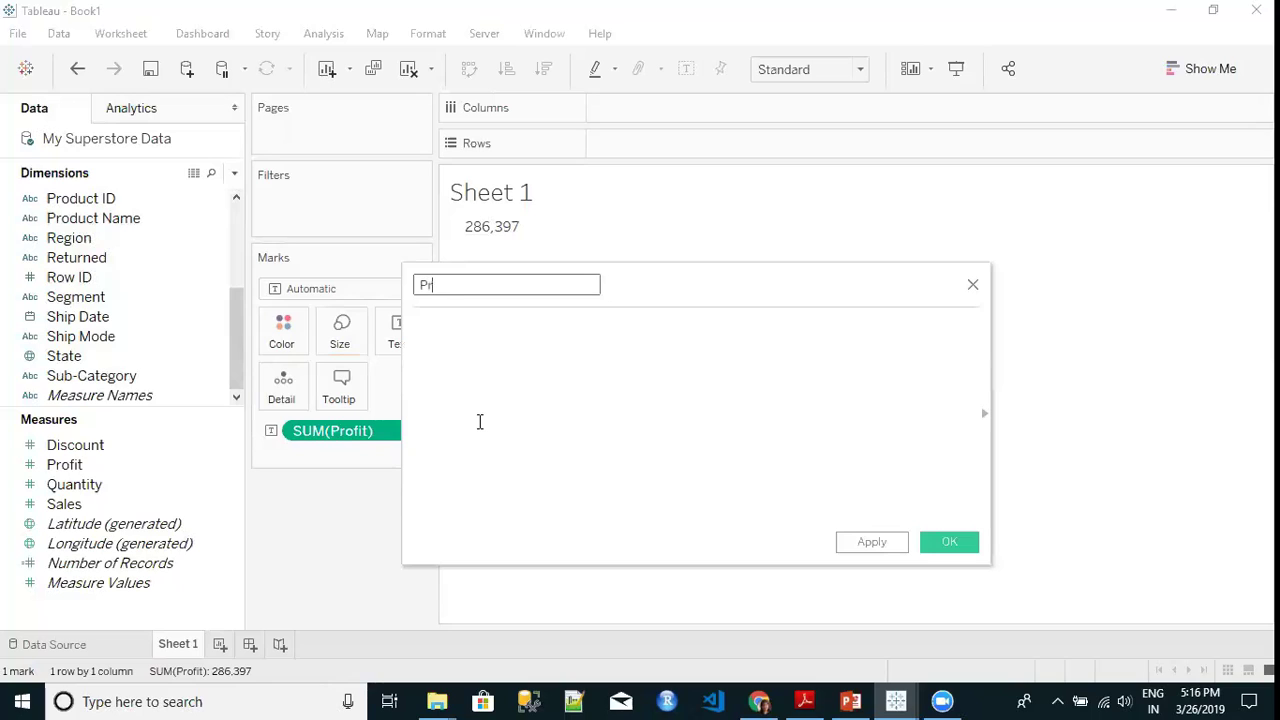
{"action": "type", "text": "ofit Ratio"}
Enter the formula SUM([Profit])/ SUM([Sales]) for Profit Ratio and save the calculated field.
{"action": "left_click", "coordinate": [464, 365]}
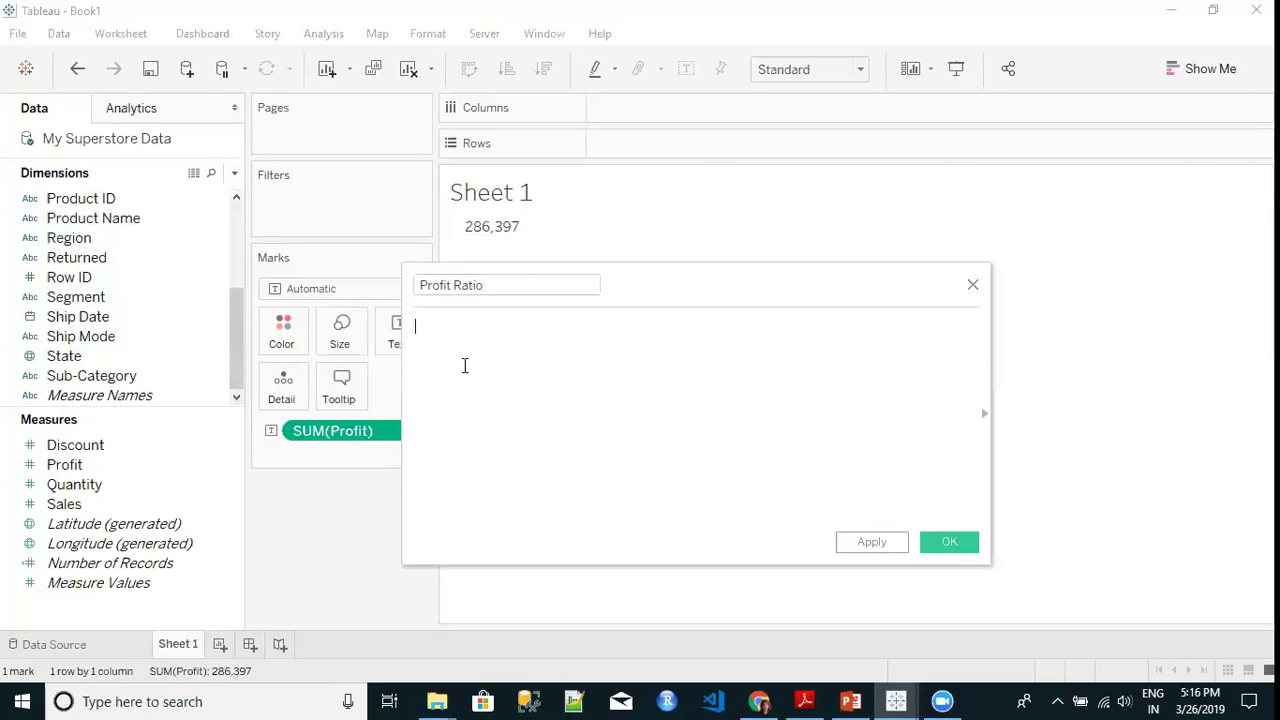
{"action": "type", "text": "Su"}
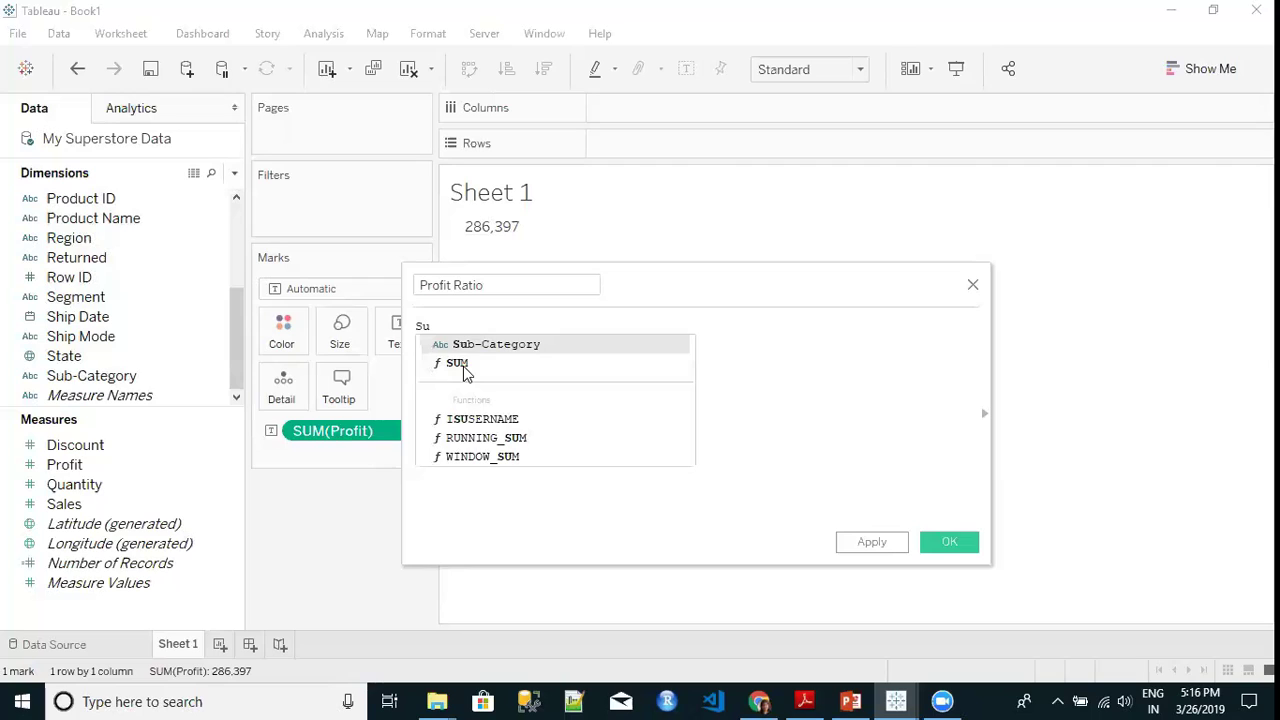
{"action": "double_click", "coordinate": [458, 364]}
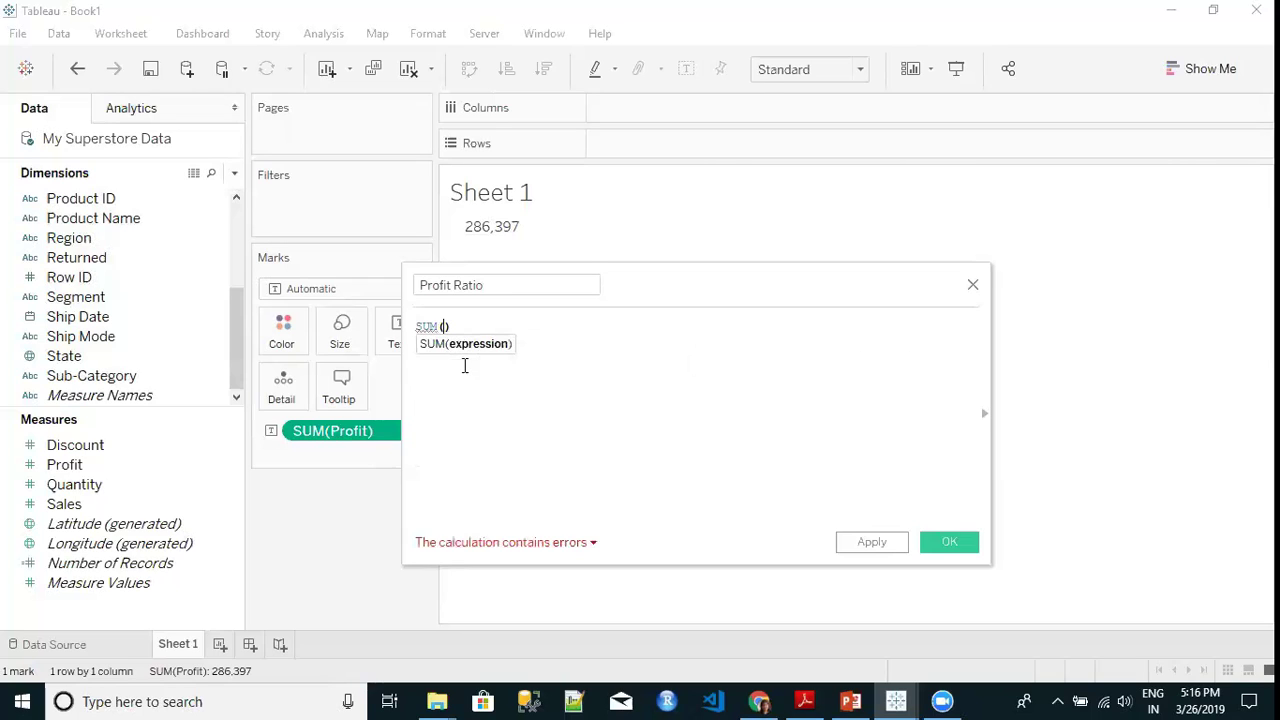
{"action": "type", "text": "Pro"}
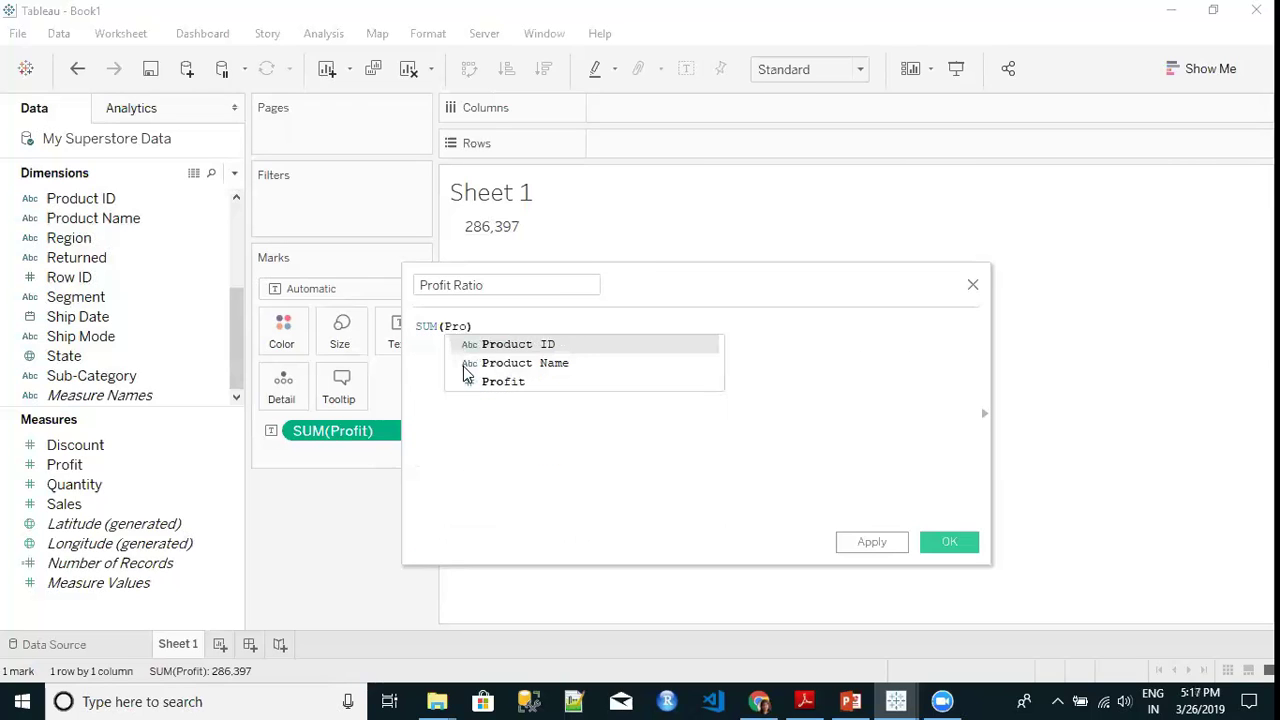
{"action": "key", "text": "Down"}
{"action": "key", "text": "Down"}
{"action": "key", "text": "Return"}
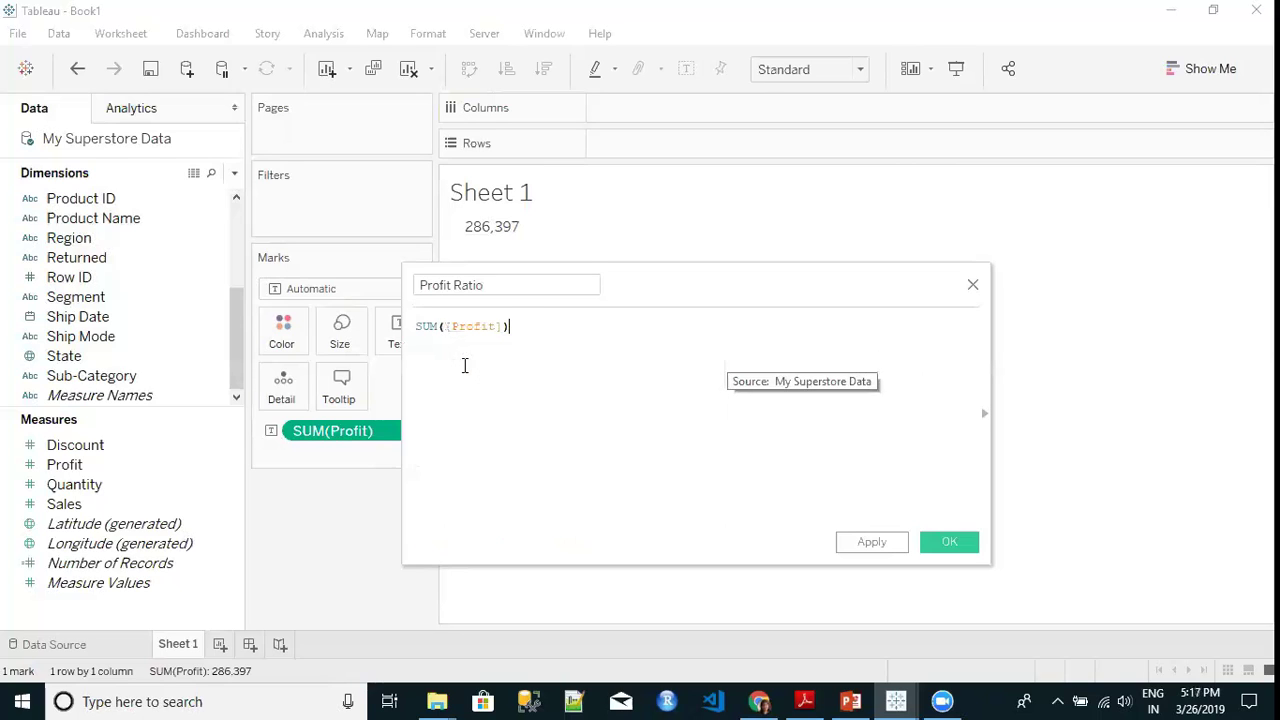
{"action": "type", "text": "/ Sum"}
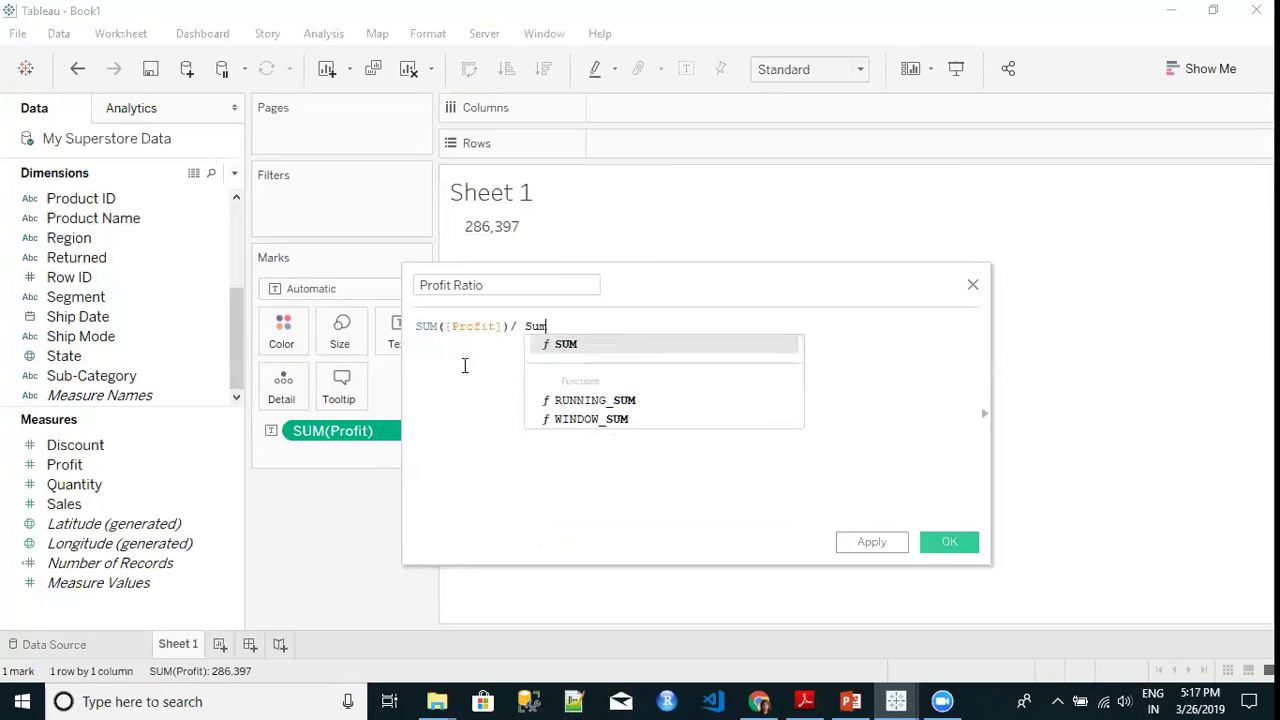
{"action": "key", "text": "Return"}
{"action": "type", "text": "Sal"}
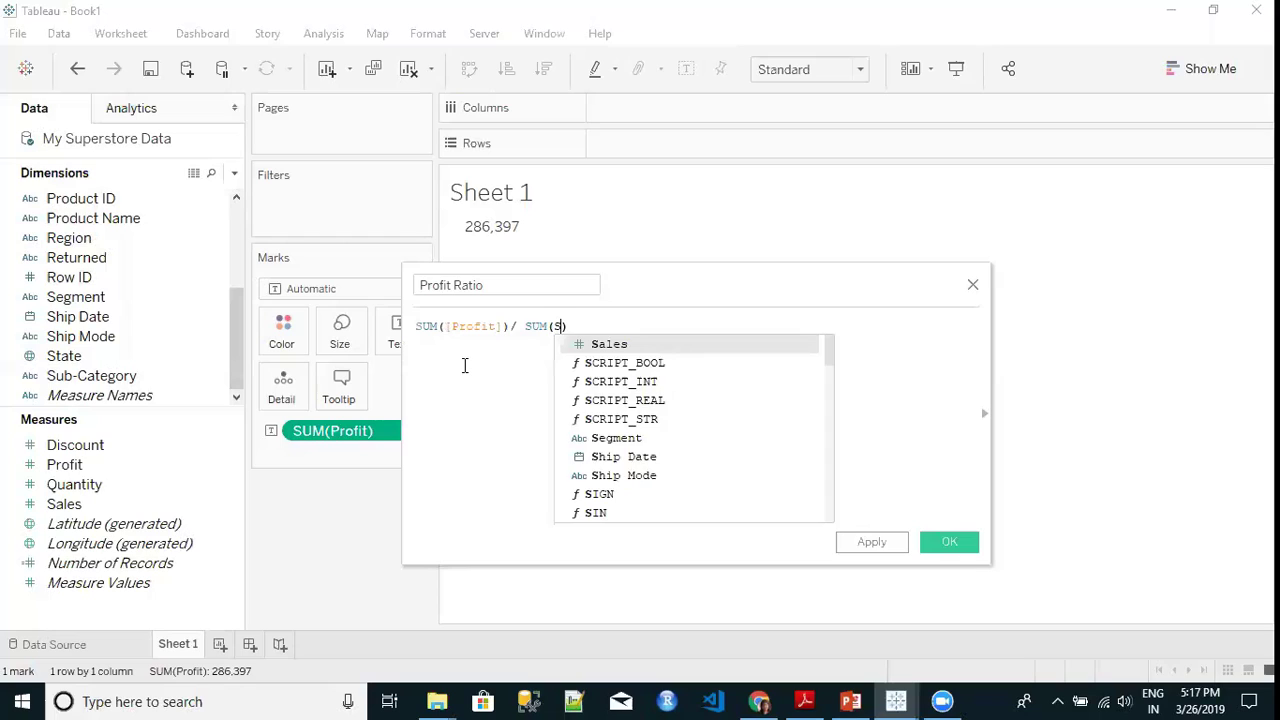
{"action": "key", "text": "Return"}
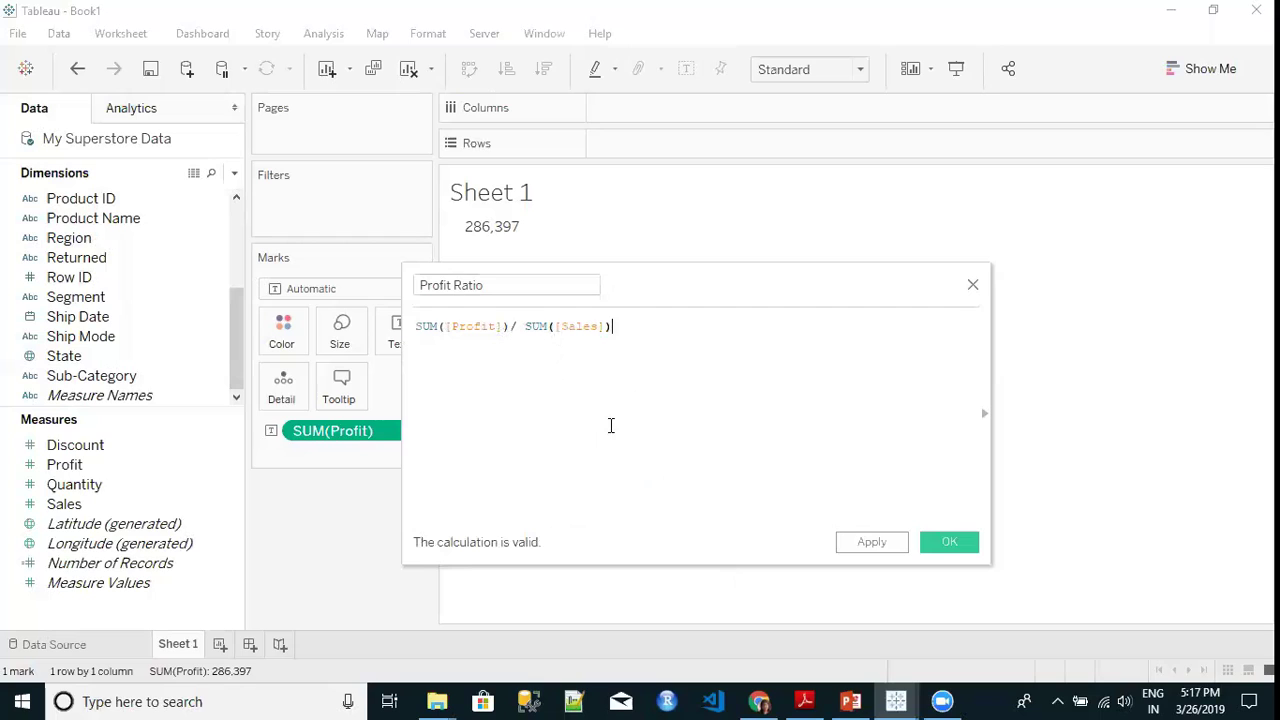
{"action": "left_click", "coordinate": [862, 548]}
{"action": "left_click", "coordinate": [953, 542]}
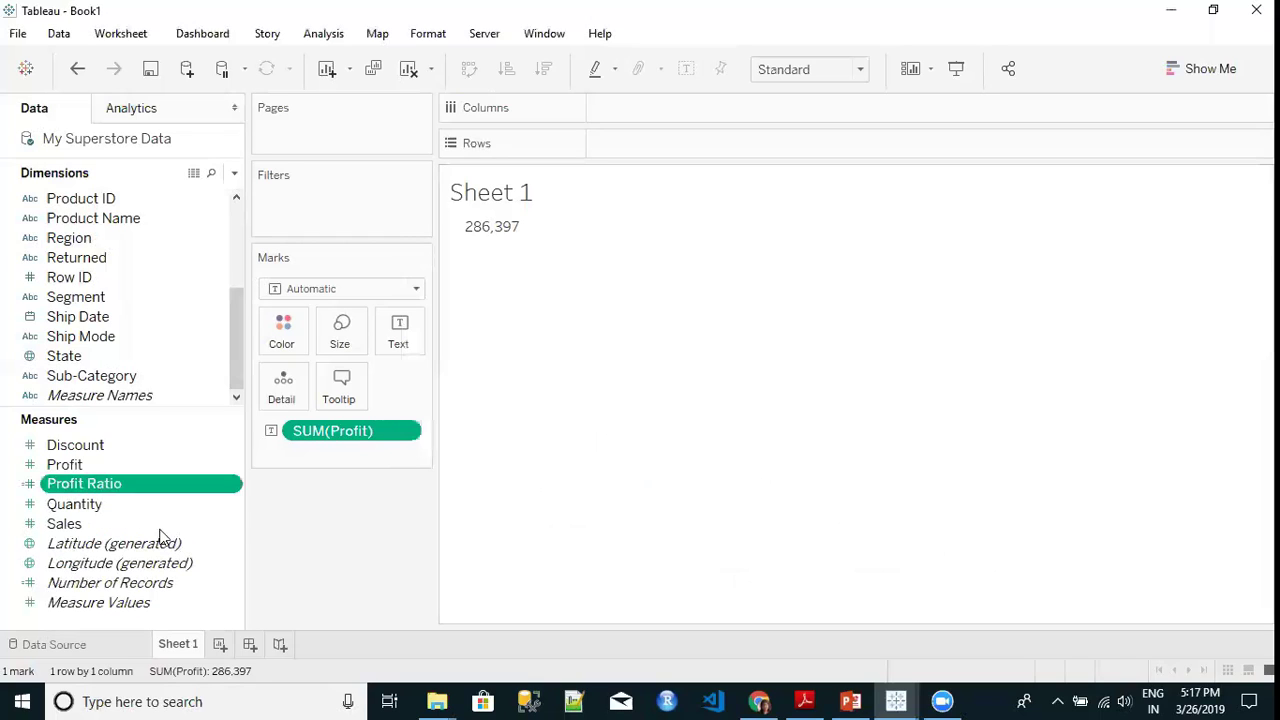
Set the default number format of Profit Ratio to Percentage with 1 decimal place.
{"action": "left_click", "coordinate": [235, 490]}
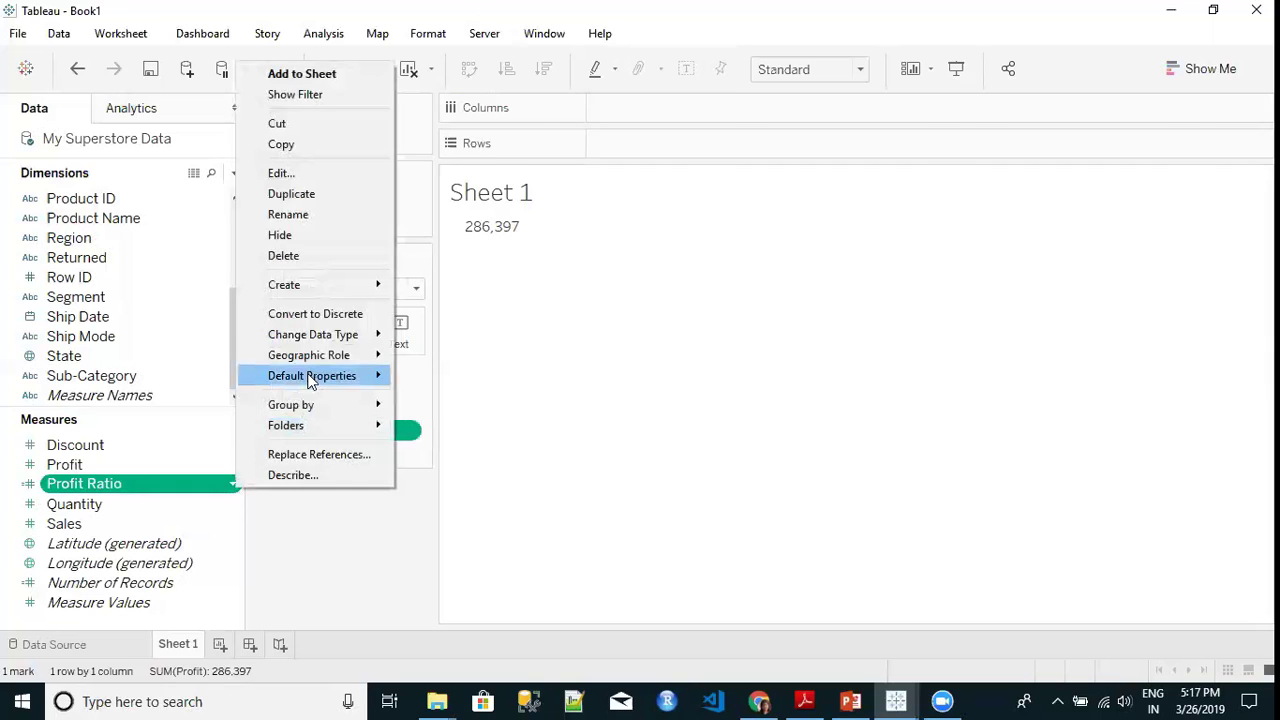
{"action": "mouse_move", "coordinate": [309, 375]}
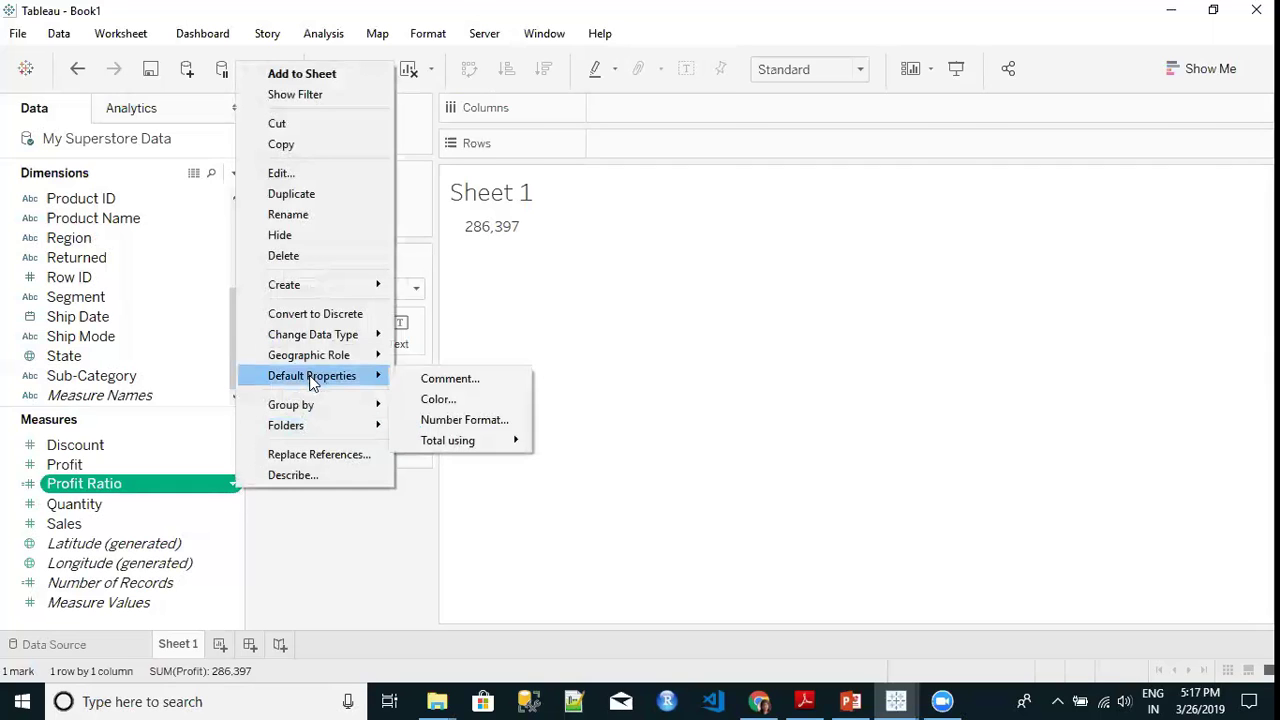
{"action": "left_click", "coordinate": [450, 420]}
{"action": "left_click", "coordinate": [520, 310]}
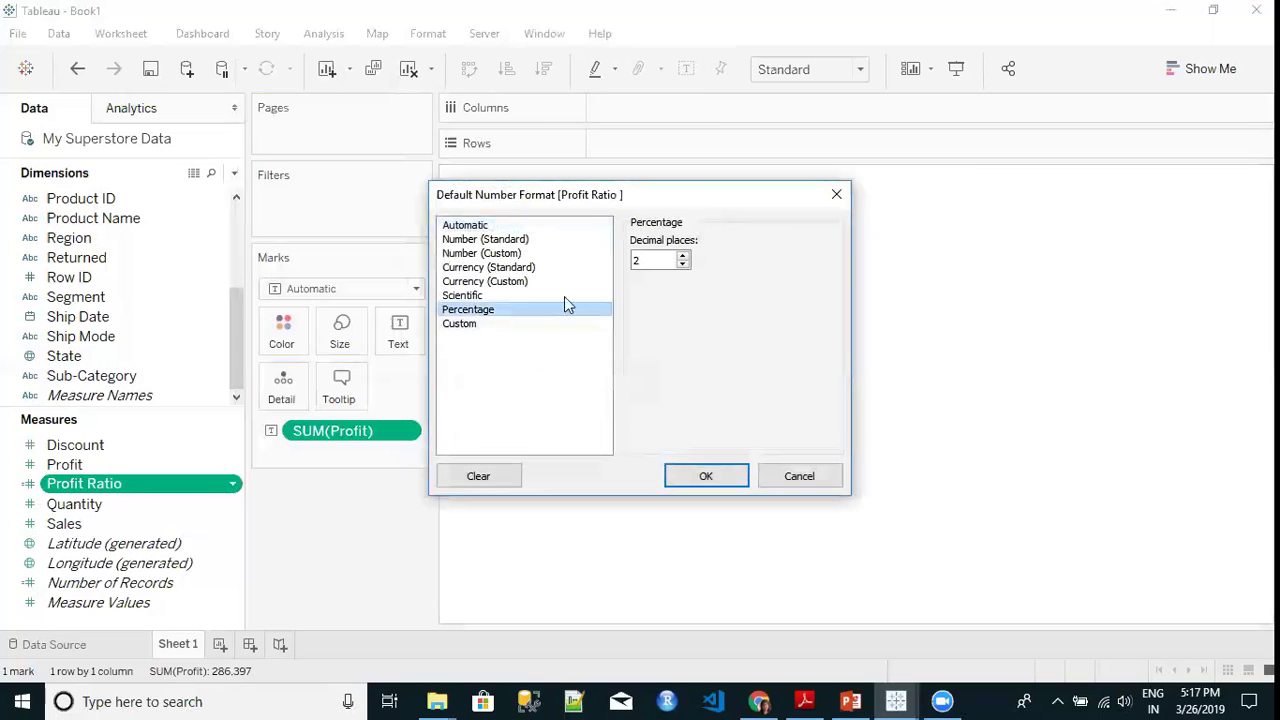
{"action": "left_click", "coordinate": [683, 265]}
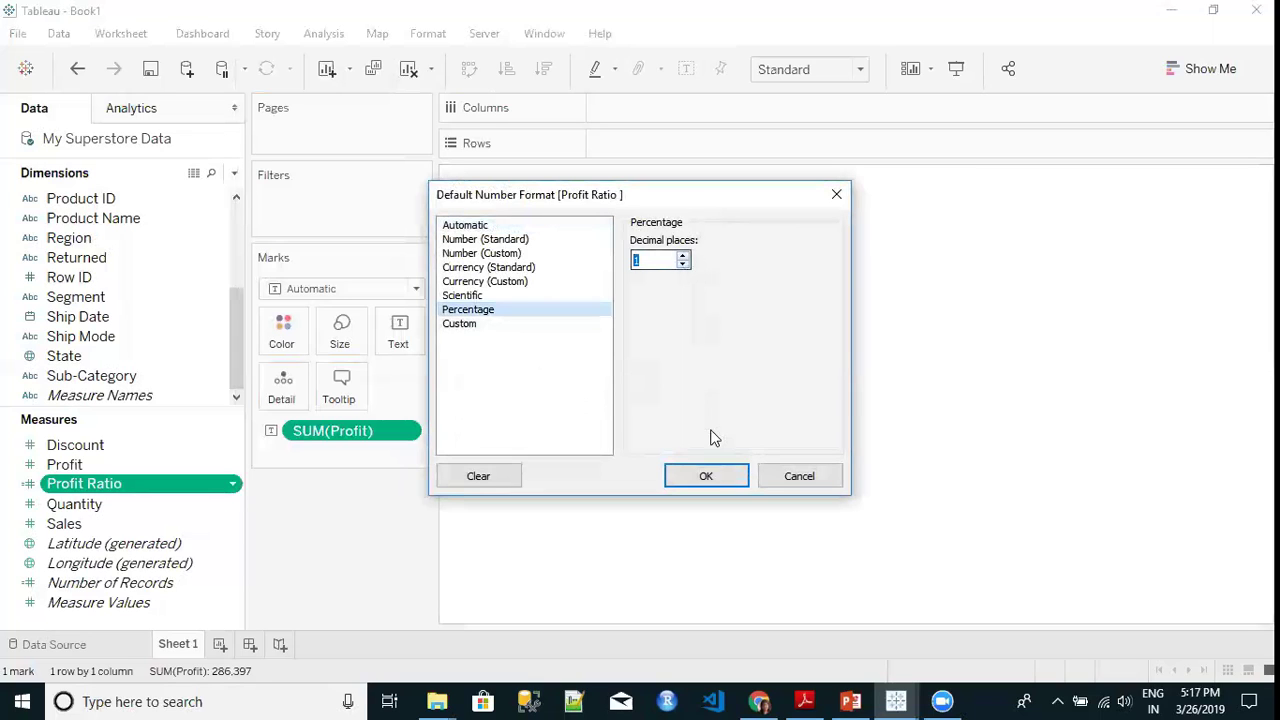
{"action": "left_click", "coordinate": [706, 476]}
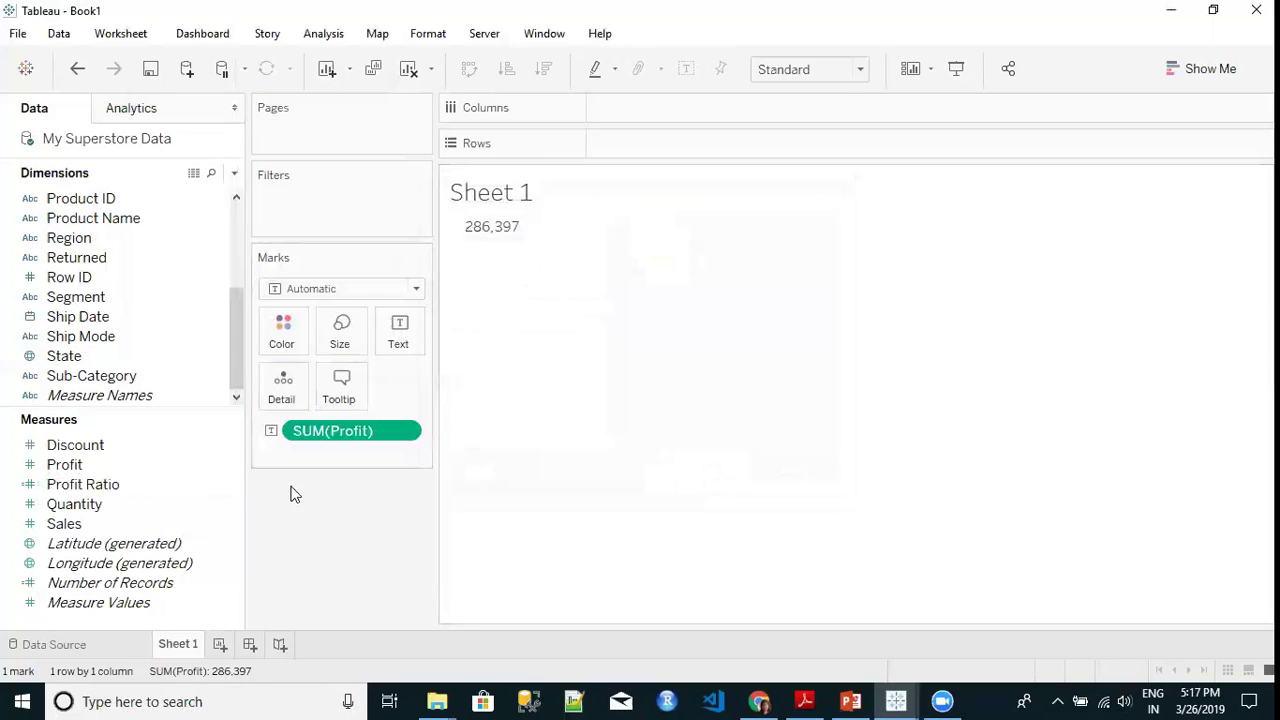
Add Profit Ratio to the view beside Profit and move Measure Names from rows to columns.
{"action": "left_click", "coordinate": [154, 483]}
{"action": "double_click", "coordinate": [154, 483]}
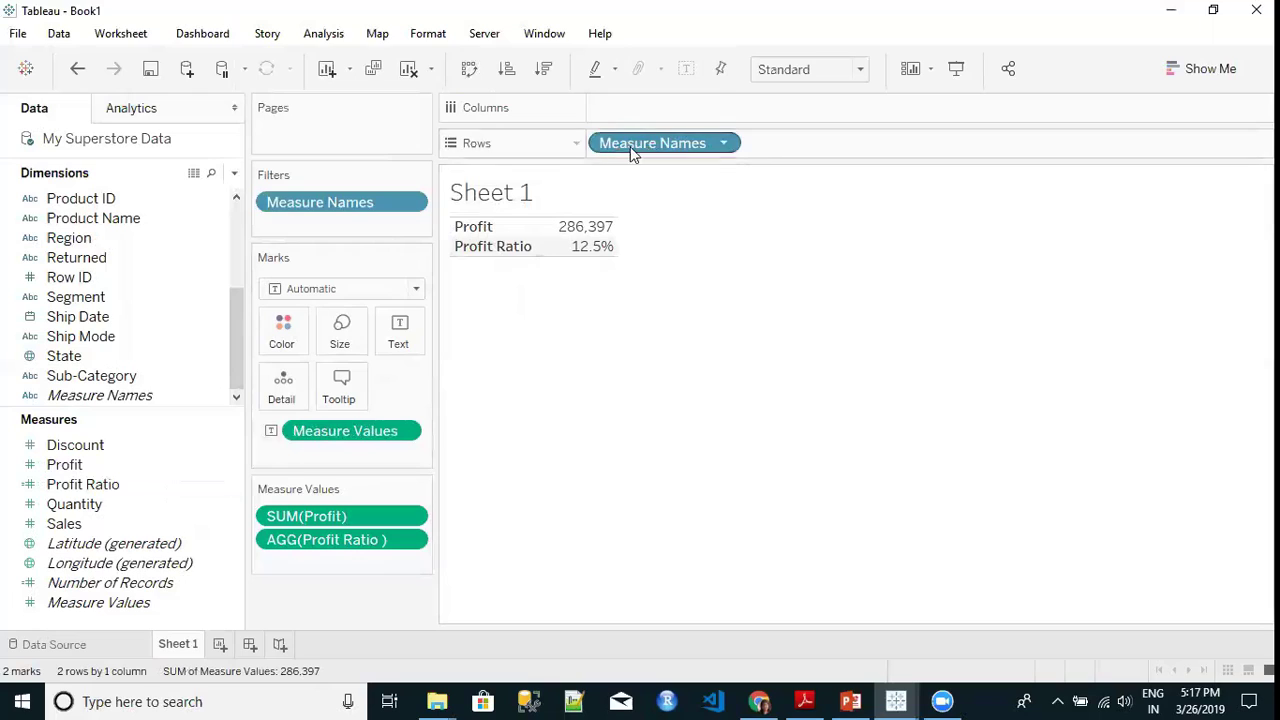
{"action": "left_click_drag", "start_coordinate": [649, 146], "coordinate": [651, 112]}
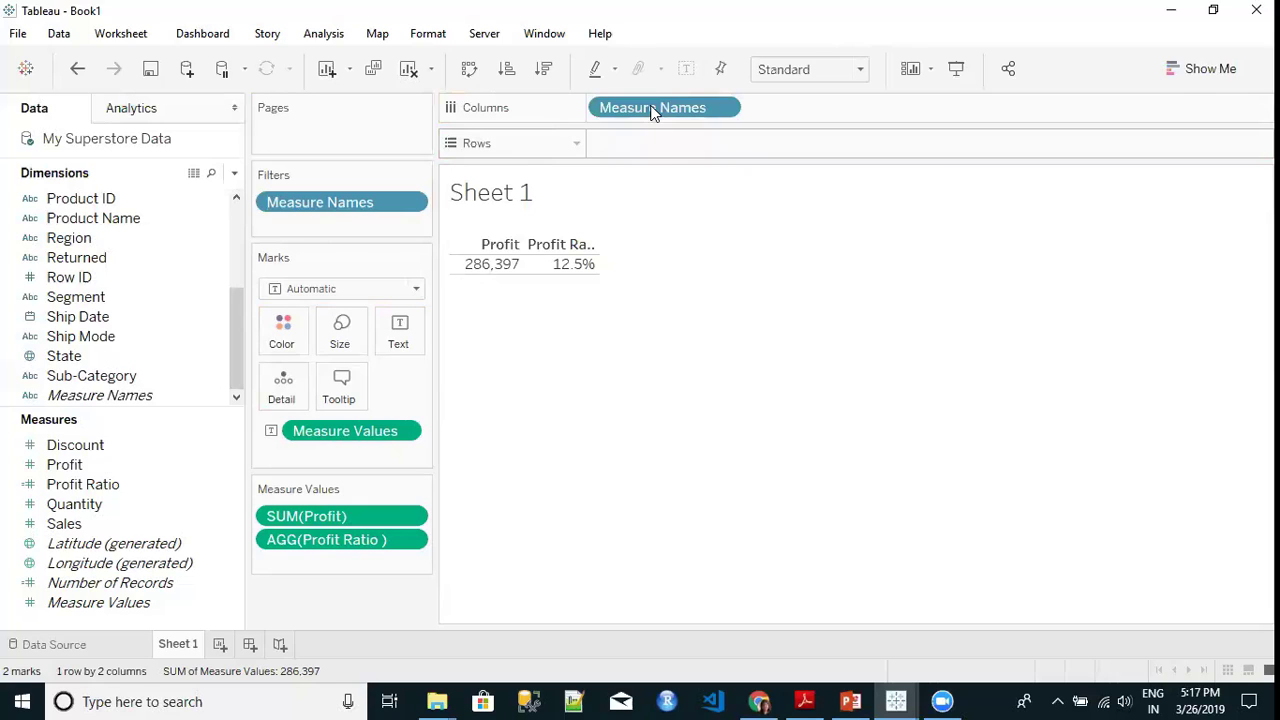
Create another calculated field named Profit per Customer, checking the finished executive dashboard workbook for the measure's name.
{"action": "left_click", "coordinate": [234, 173]}
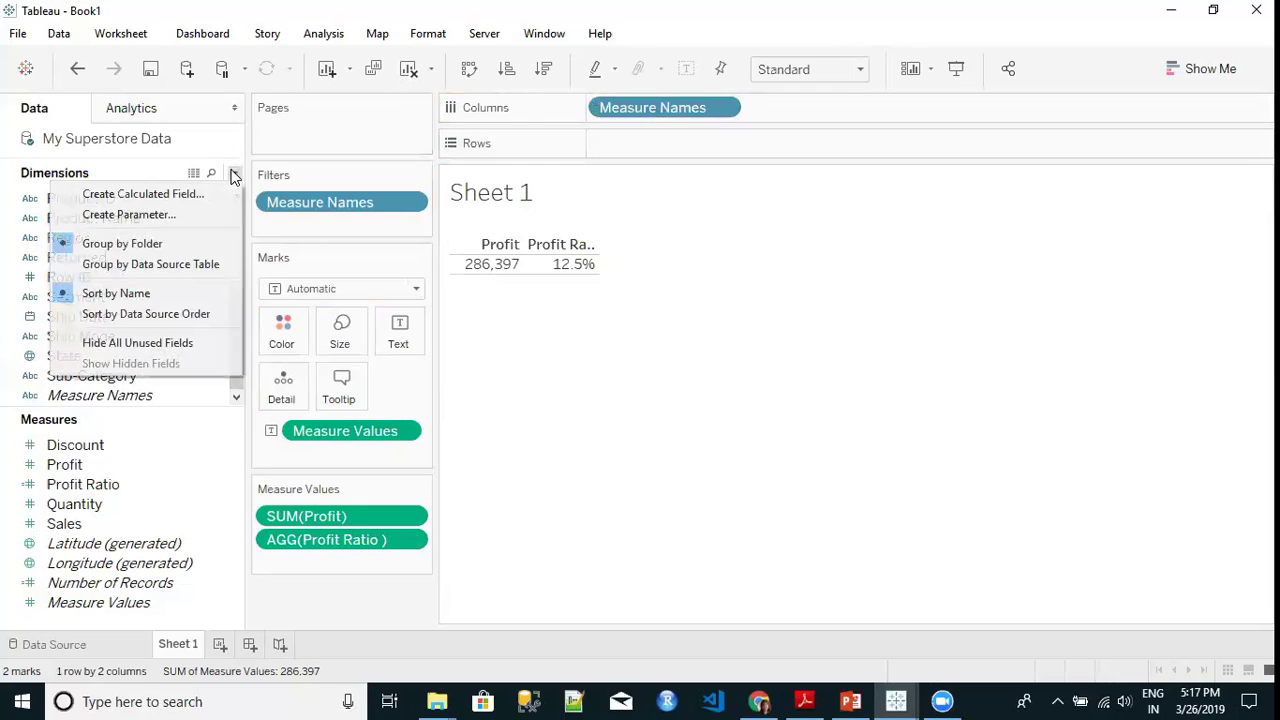
{"action": "left_click", "coordinate": [211, 190]}
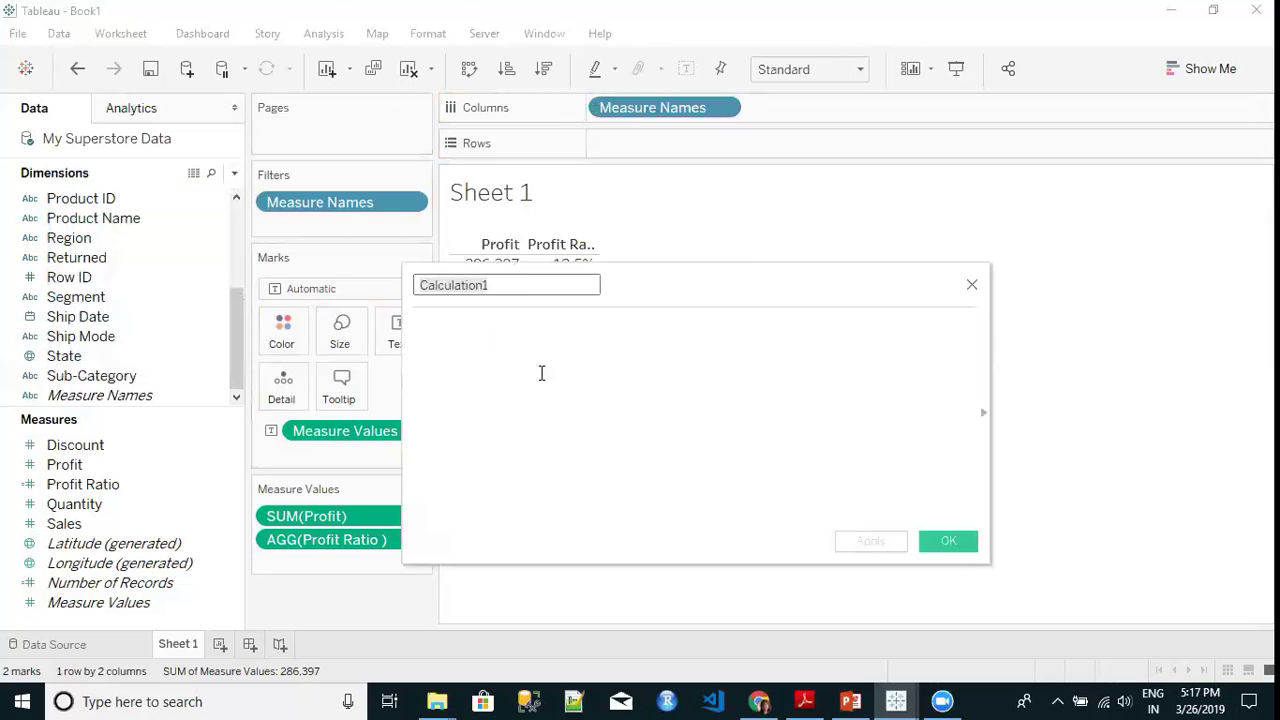
{"action": "key", "text": "BackSpace"}
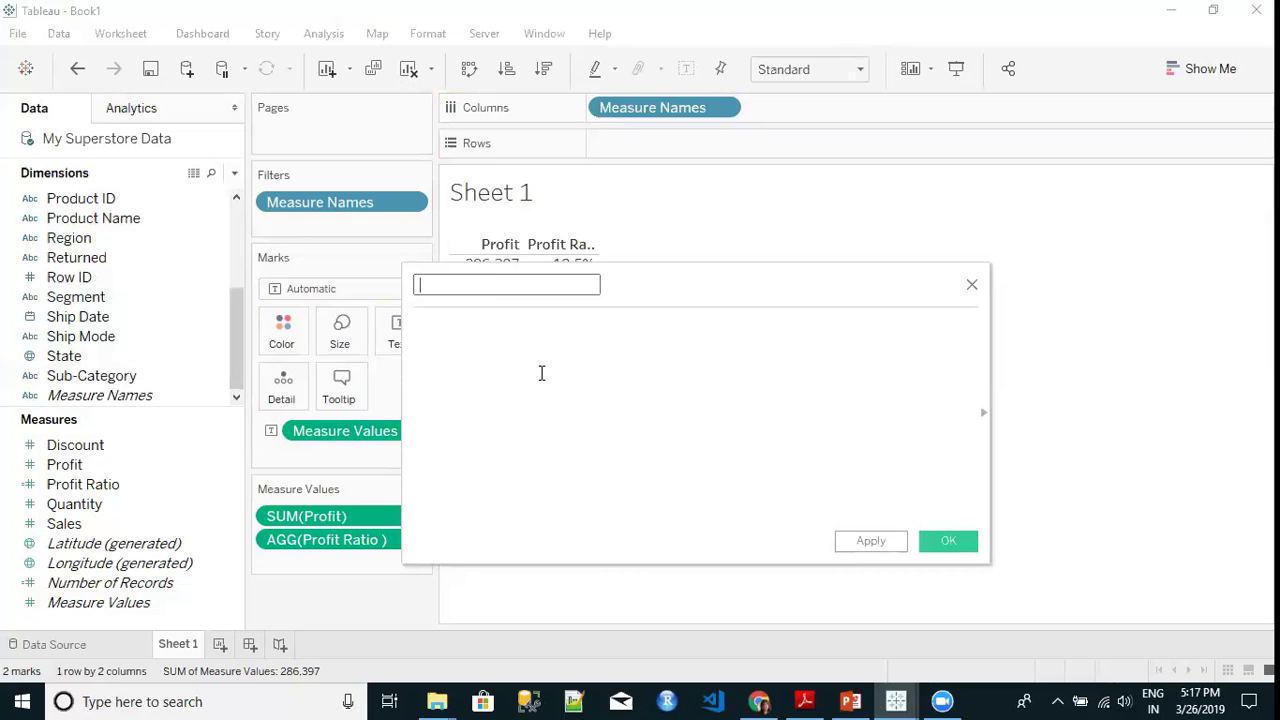
{"action": "key", "text": "alt+Tab"}
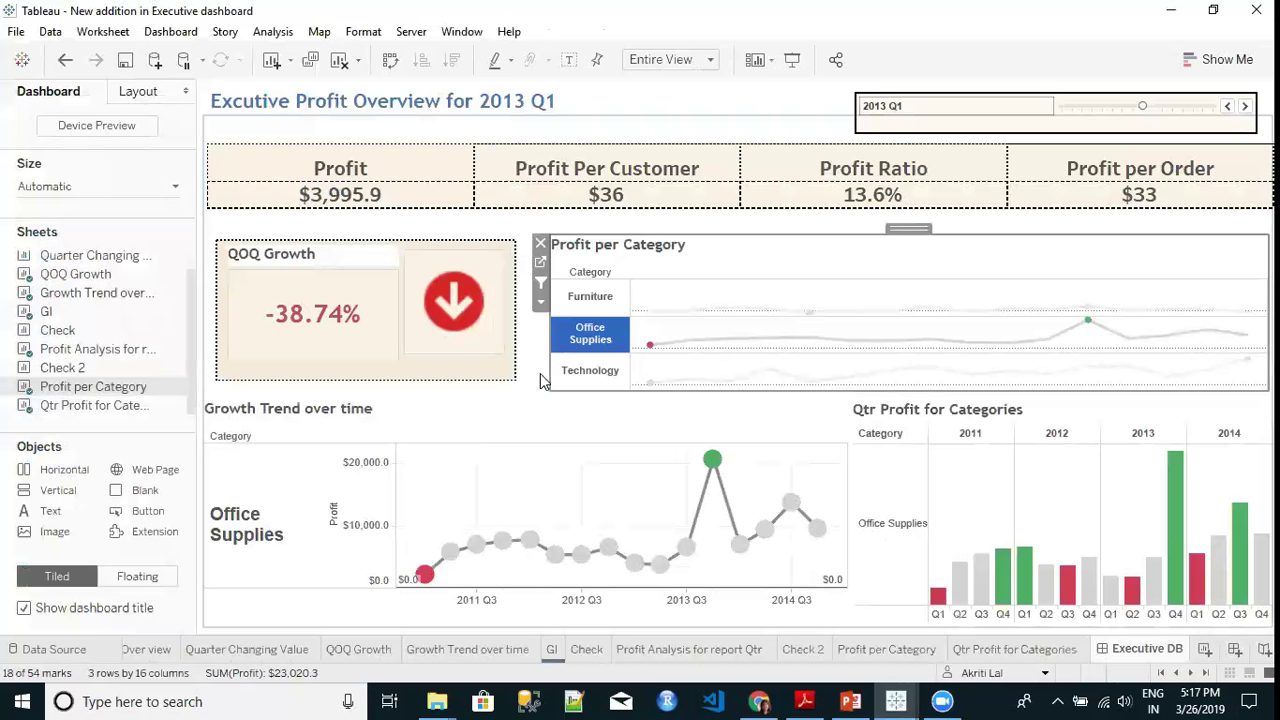
{"action": "key", "text": "alt+Tab"}
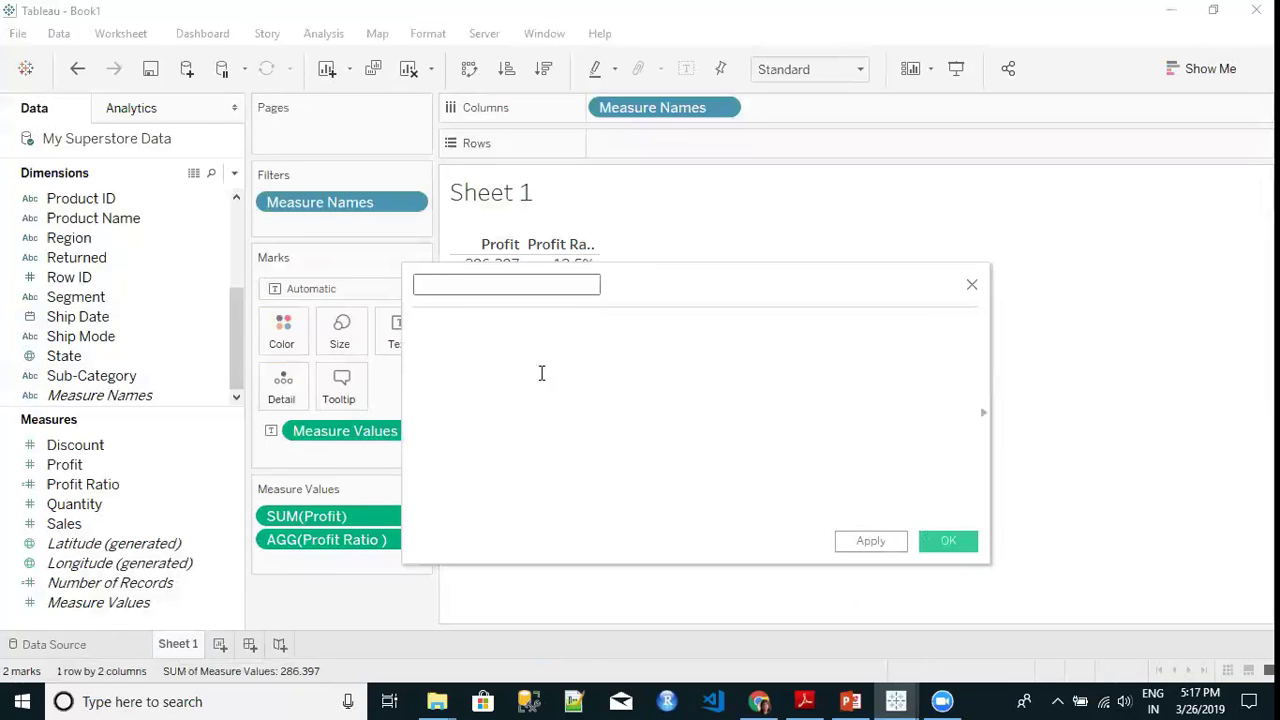
{"action": "type", "text": "Profit per Customer"}
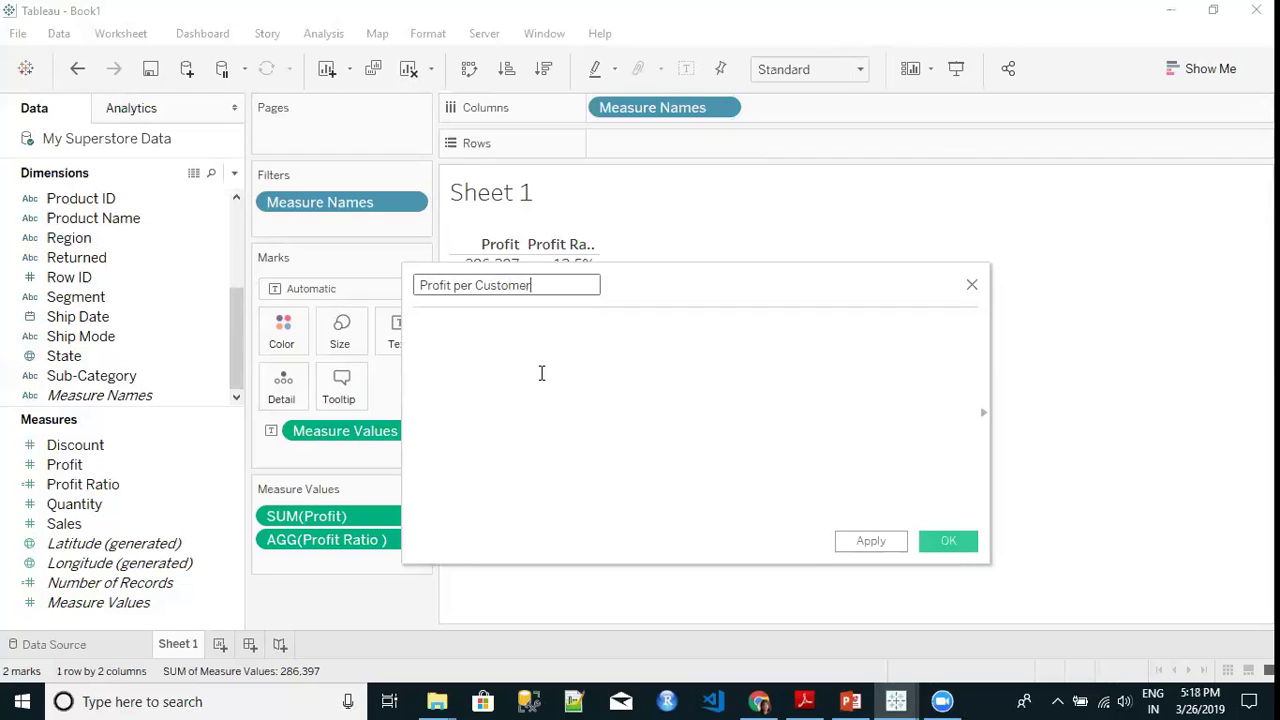
Begin the Profit per Customer formula with the sum of profit, SUM([Profit]).
{"action": "left_click", "coordinate": [526, 346]}
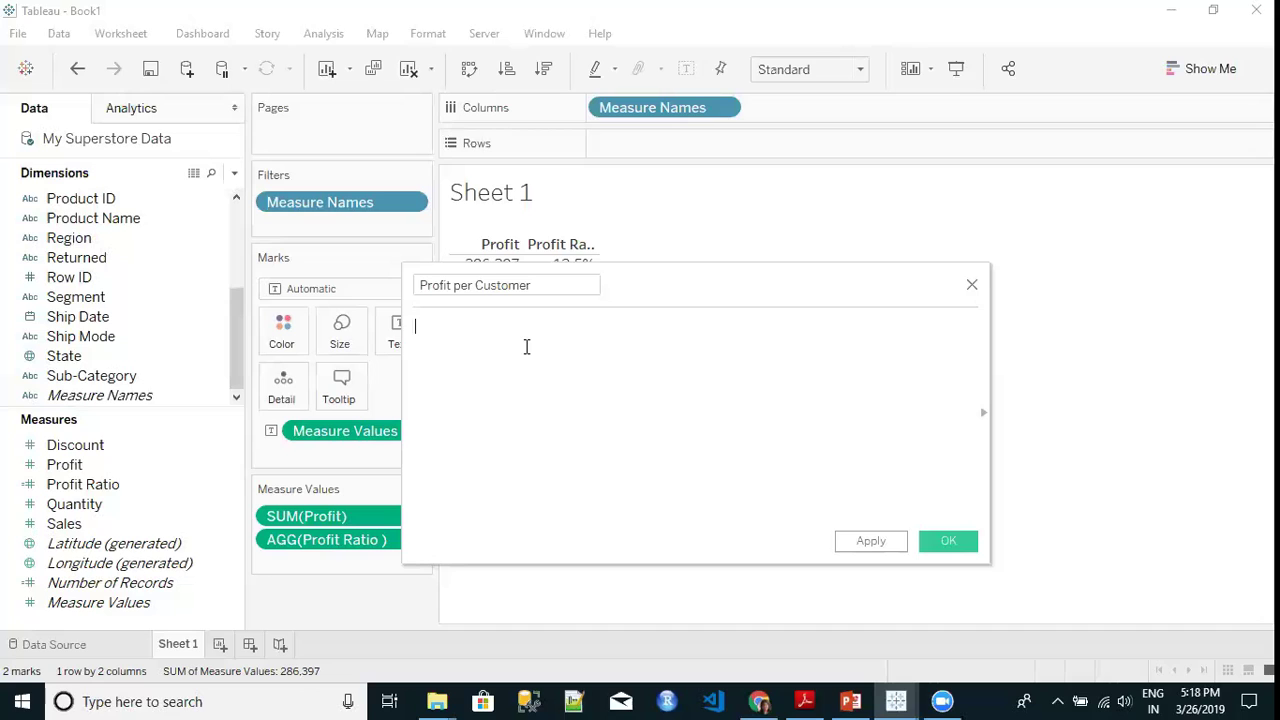
{"action": "type", "text": "Su"}
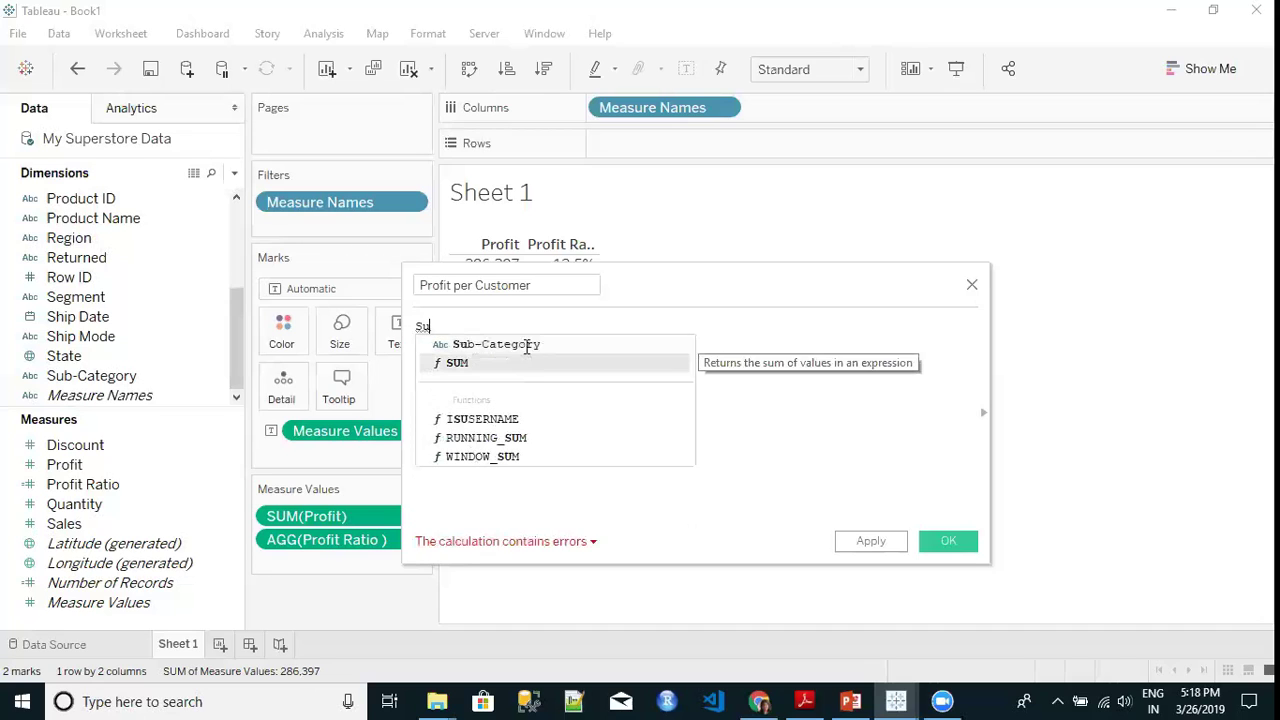
{"action": "key", "text": "Return"}
{"action": "type", "text": "P"}
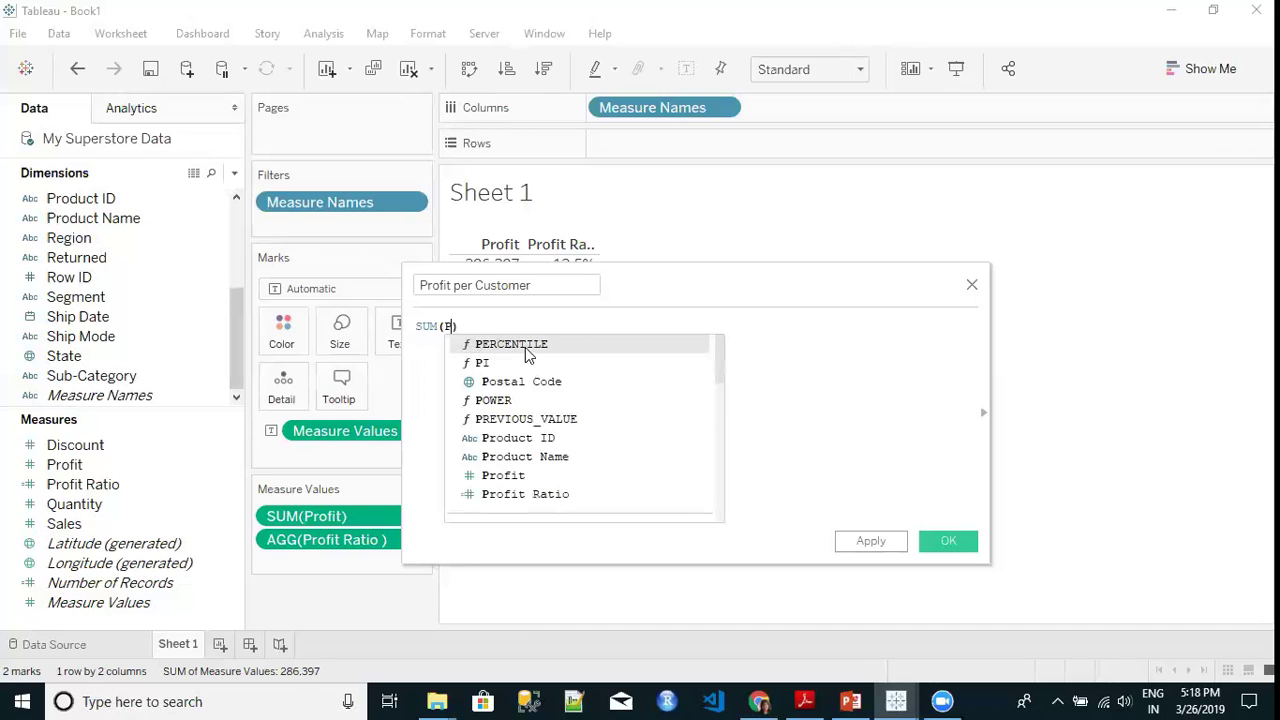
{"action": "type", "text": "rofi"}
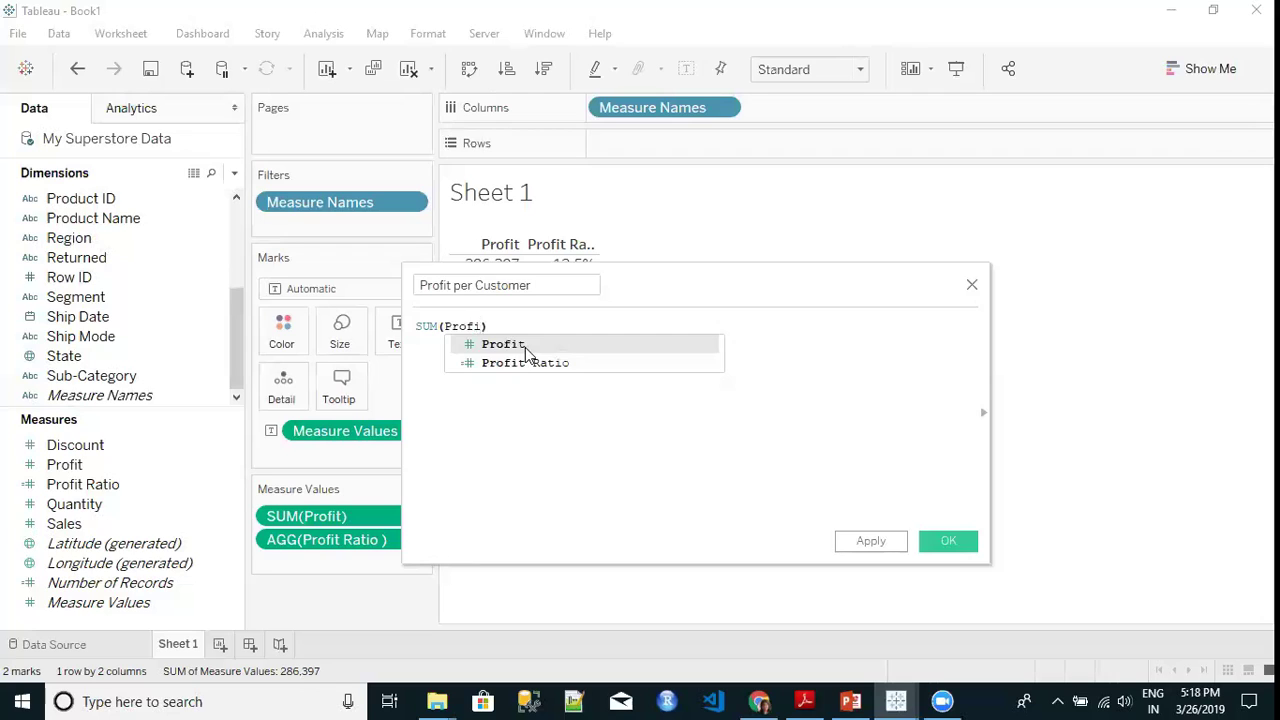
{"action": "key", "text": "Return"}
Divide the profit sum by the distinct count of customers, making the formula SUM([Profit])/ COUNTD([Customer ID]).
{"action": "type", "text": "/ "}
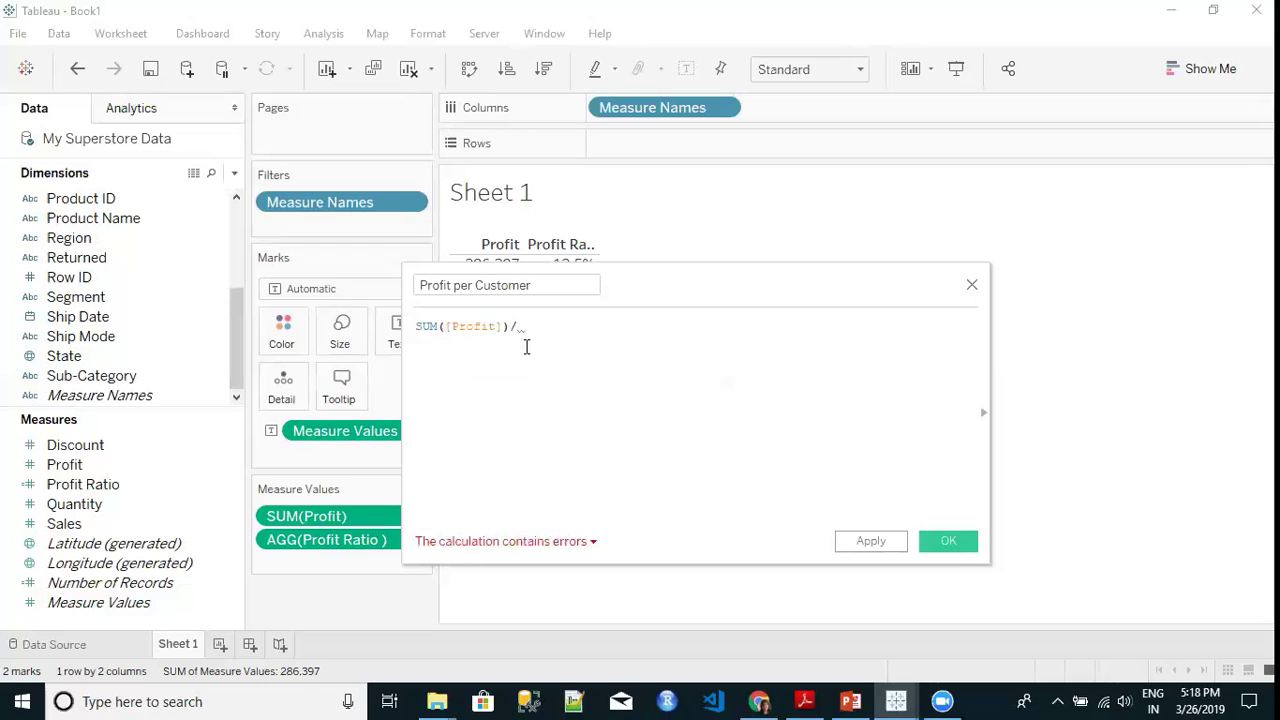
{"action": "type", "text": "COU"}
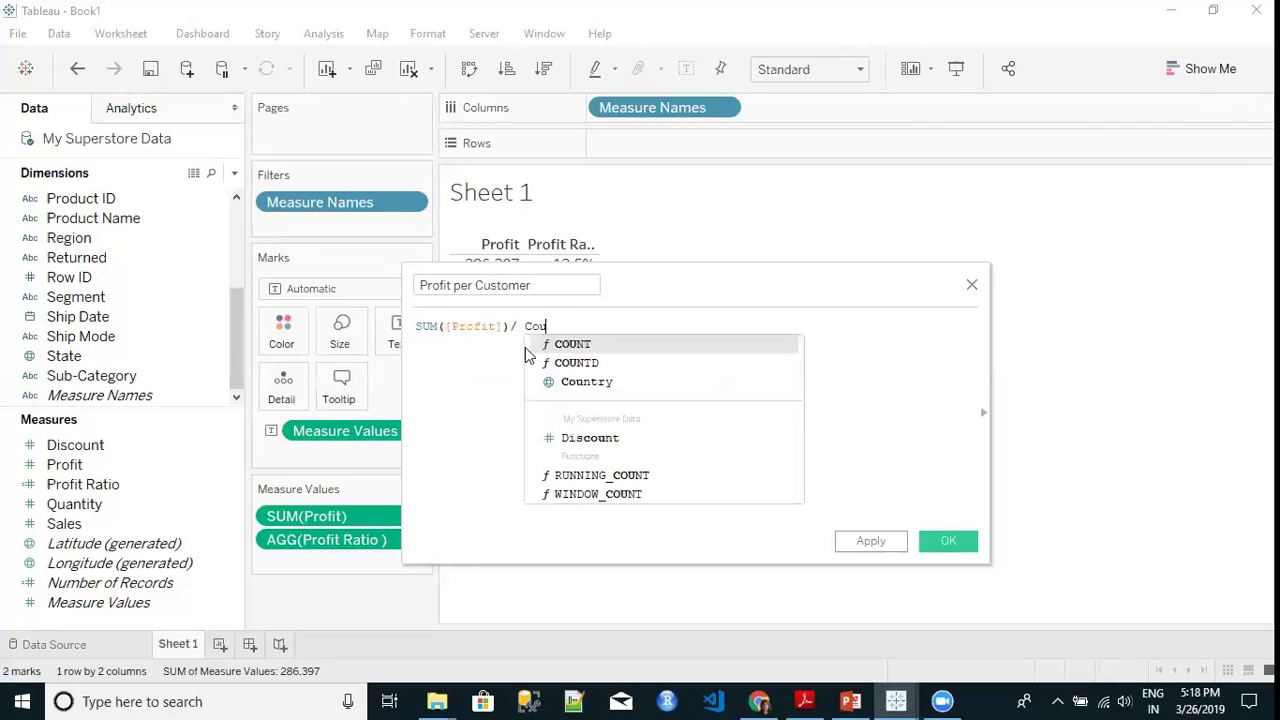
{"action": "key", "text": "Down"}
{"action": "key", "text": "Return"}
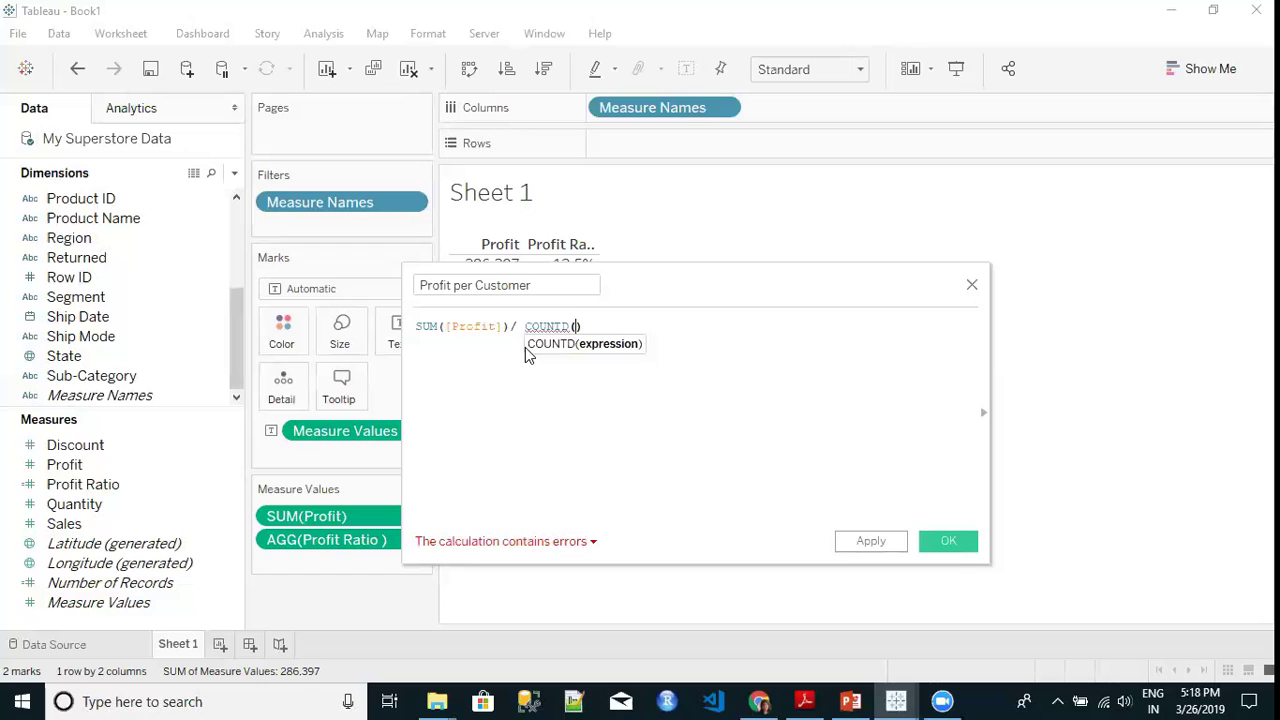
{"action": "type", "text": "Cust"}
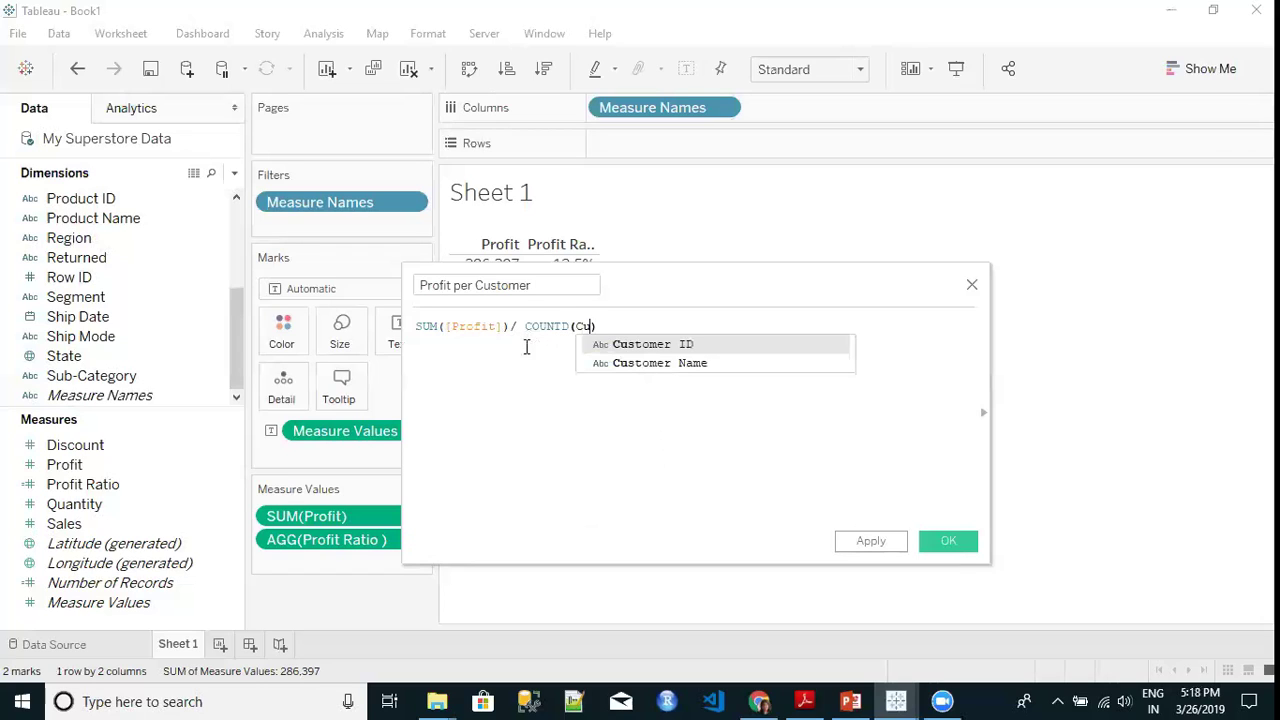
{"action": "key", "text": "Return"}
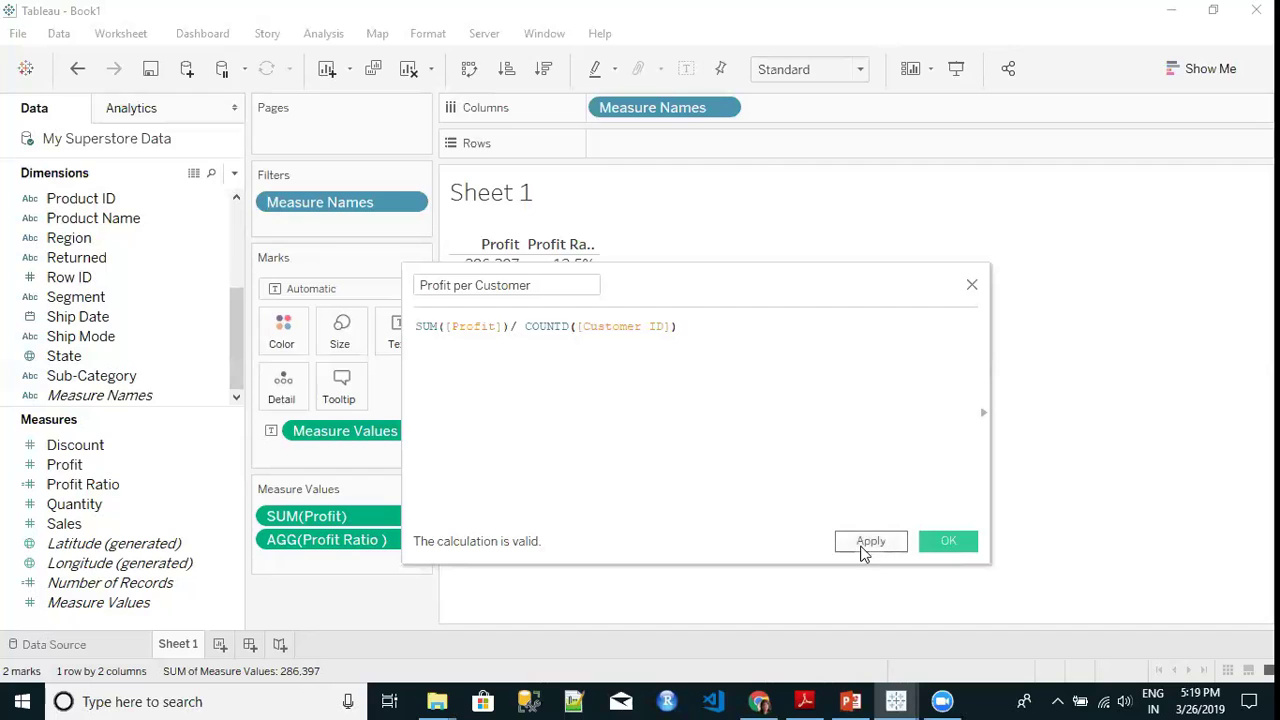
Save the Profit per Customer calculated field and add it to the view beside Profit Ratio.
{"action": "left_click", "coordinate": [863, 548]}
{"action": "left_click", "coordinate": [950, 544]}
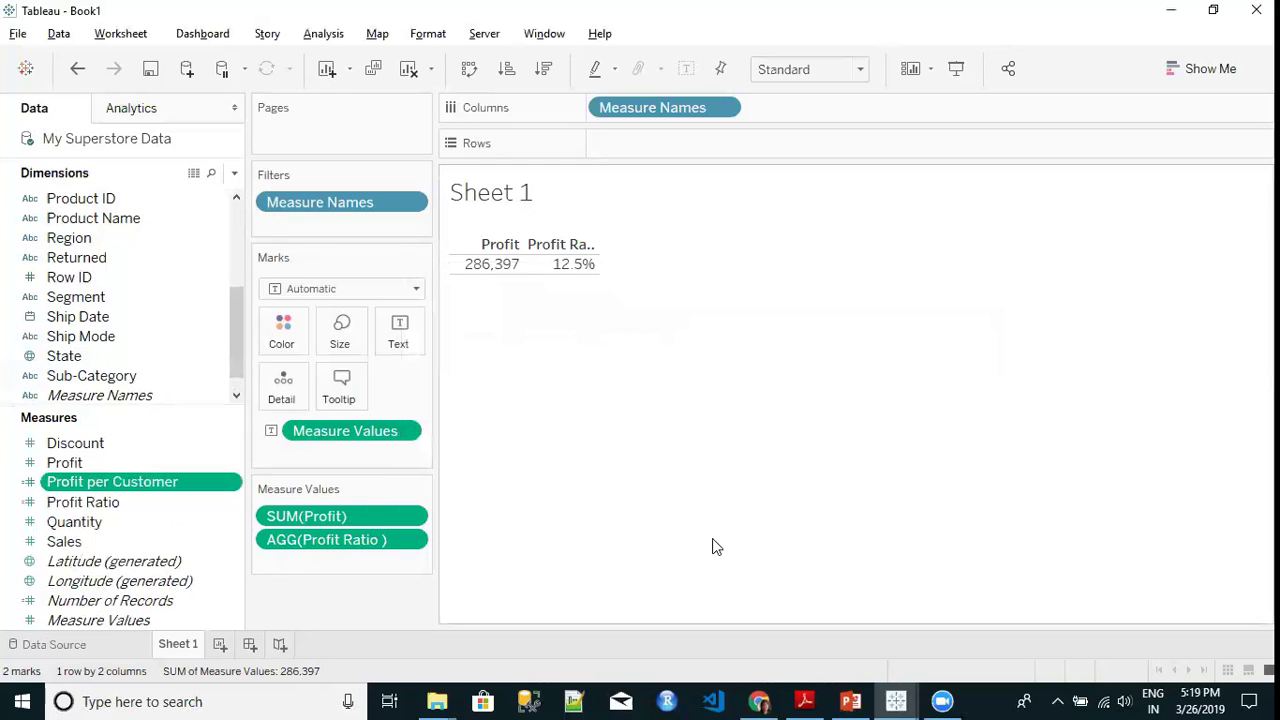
{"action": "double_click", "coordinate": [186, 488]}
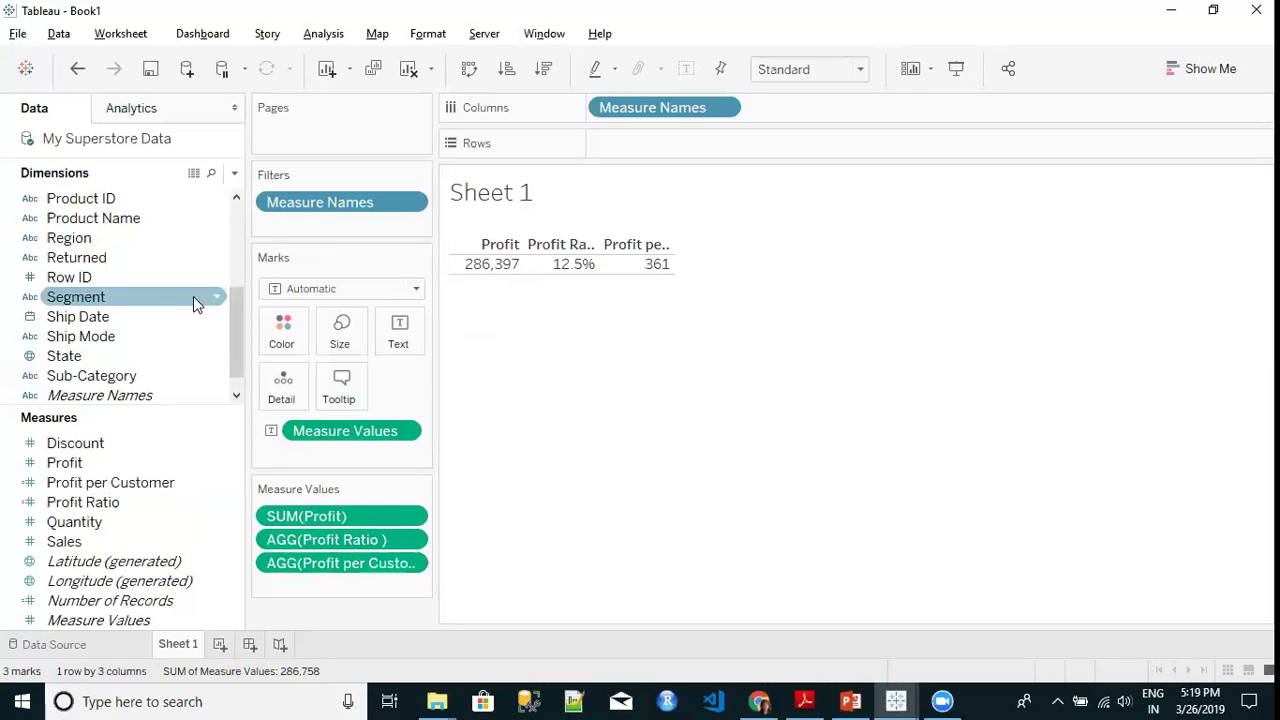
Create another calculated field named Profit per Order.
{"action": "left_click", "coordinate": [236, 174]}
{"action": "left_click", "coordinate": [226, 186]}
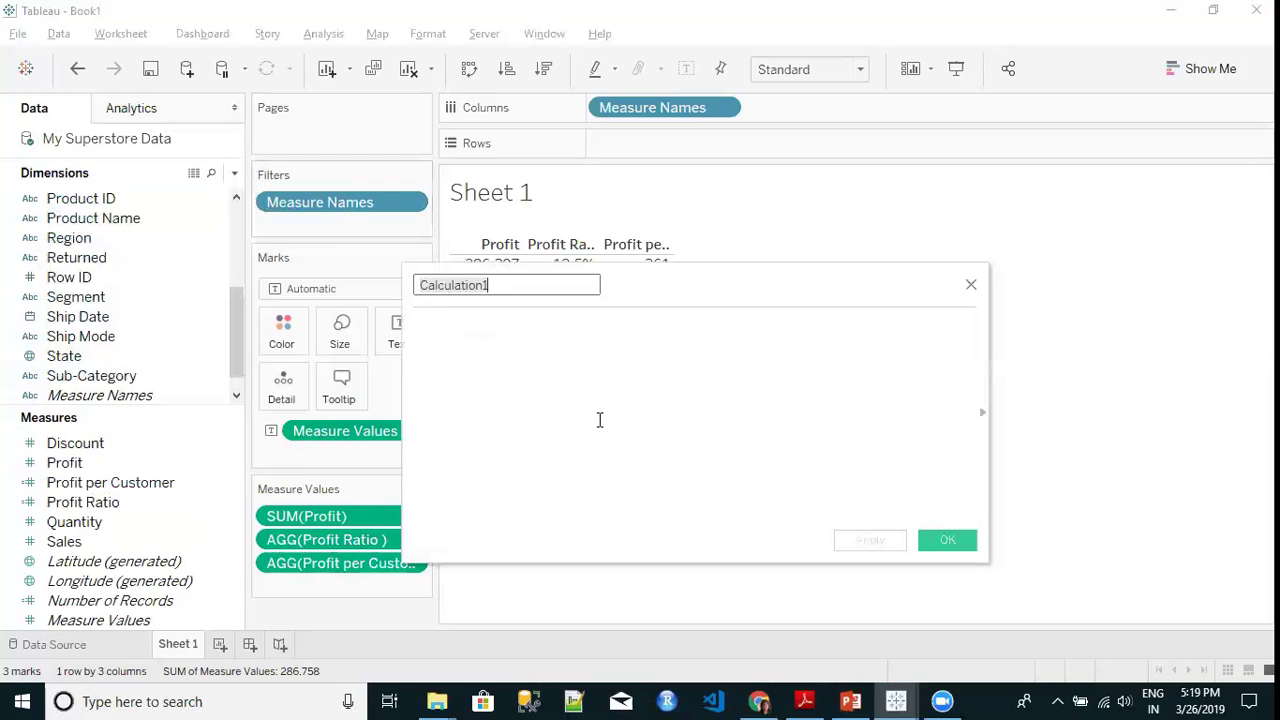
{"action": "key", "text": "BackSpace"}
{"action": "type", "text": "Pr"}
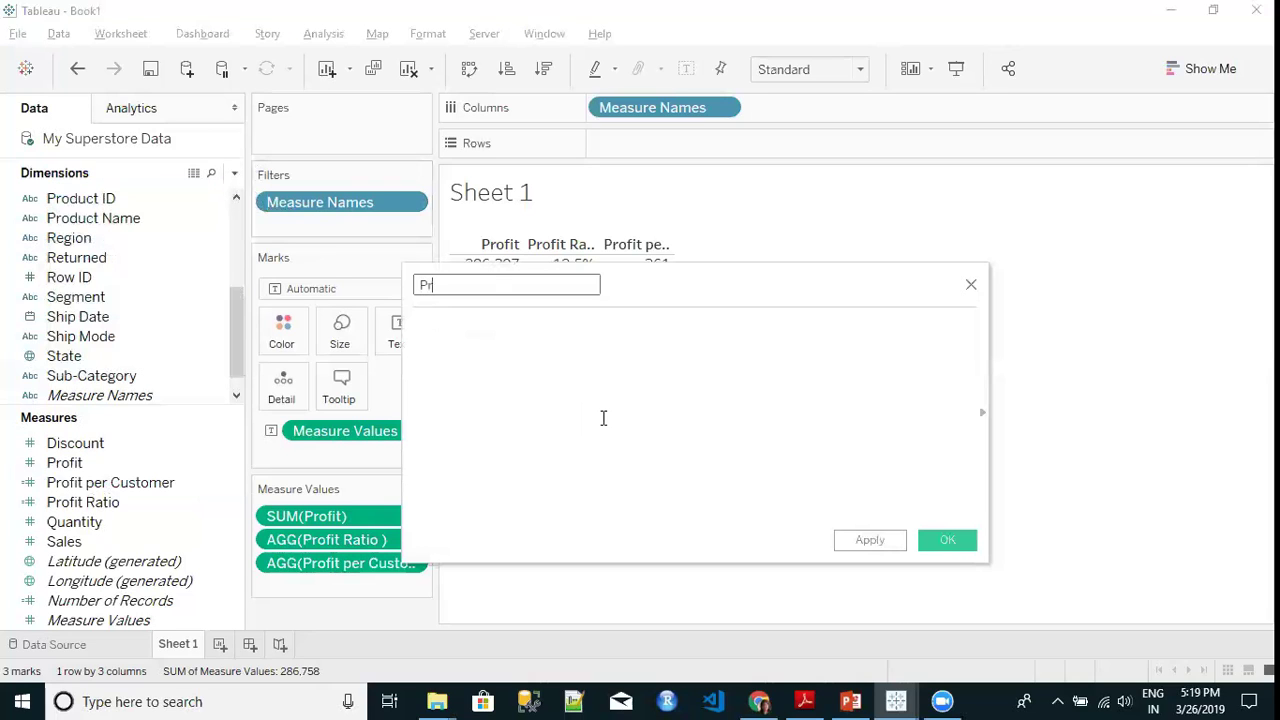
{"action": "type", "text": "ofit per Order"}
Begin the Profit per Order formula with the sum of profit, SUM([Profit]).
{"action": "left_click", "coordinate": [567, 414]}
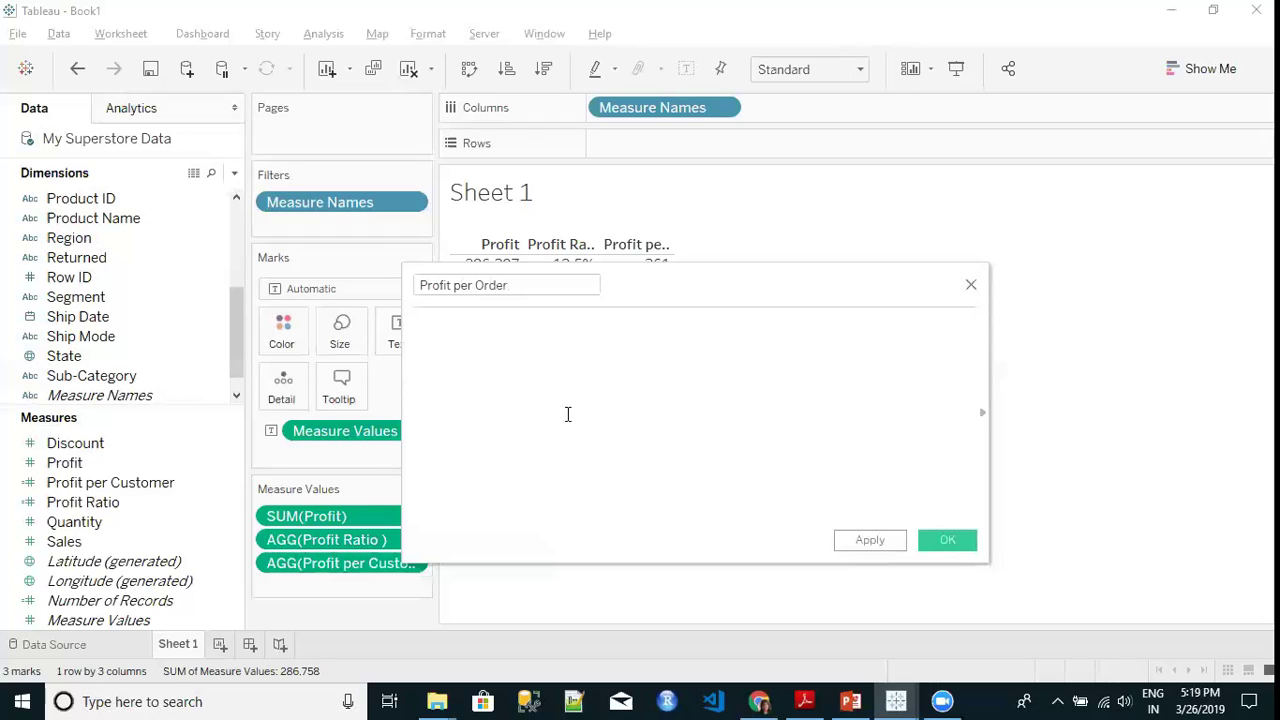
{"action": "type", "text": "Su"}
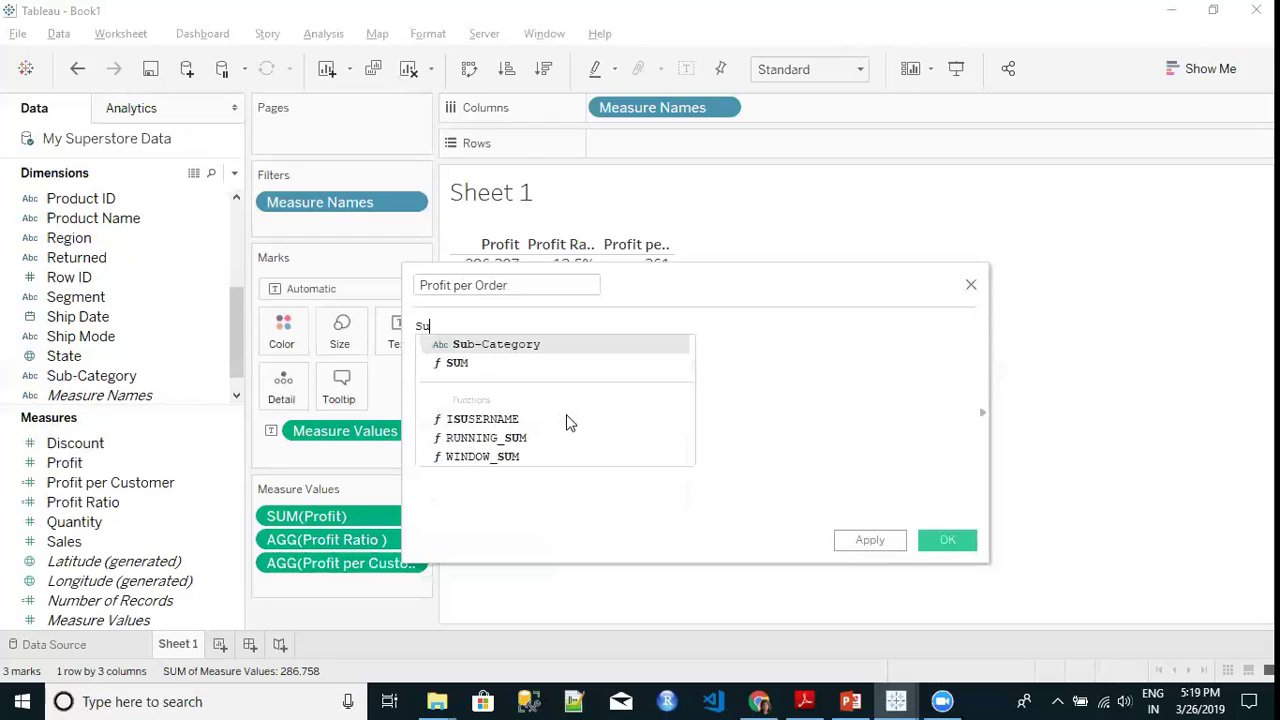
{"action": "key", "text": "Down"}
{"action": "key", "text": "Return"}
{"action": "type", "text": "Pro"}
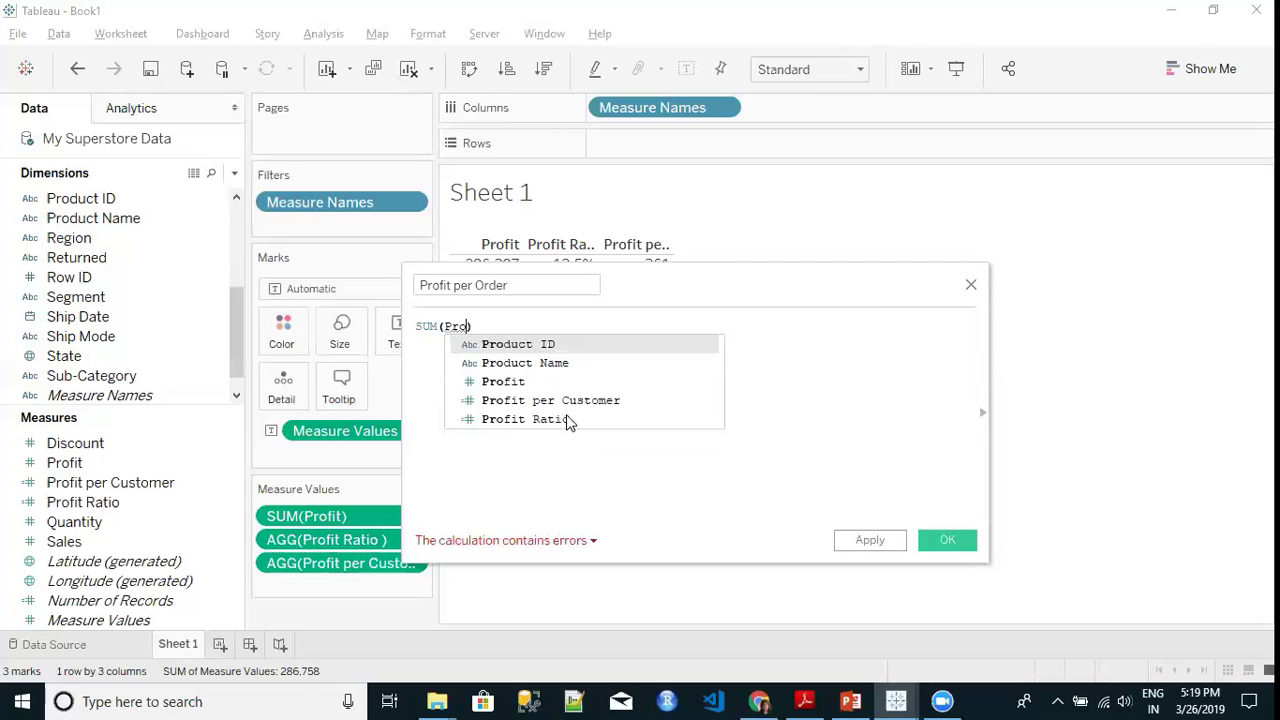
{"action": "key", "text": "Down"}
{"action": "key", "text": "Down"}
{"action": "key", "text": "Return"}
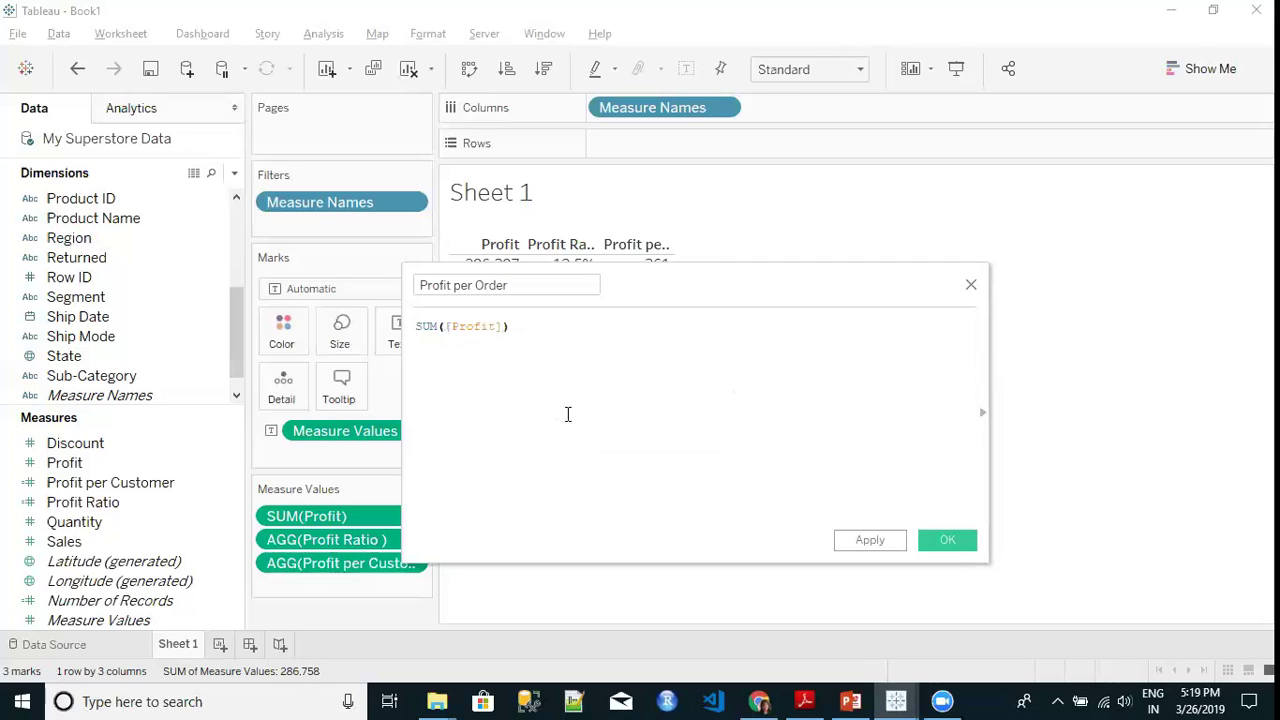
Divide the profit sum by the distinct count of orders, making the formula SUM([Profit])/ COUNTD([Order ID]).
{"action": "type", "text": "/ Cou"}
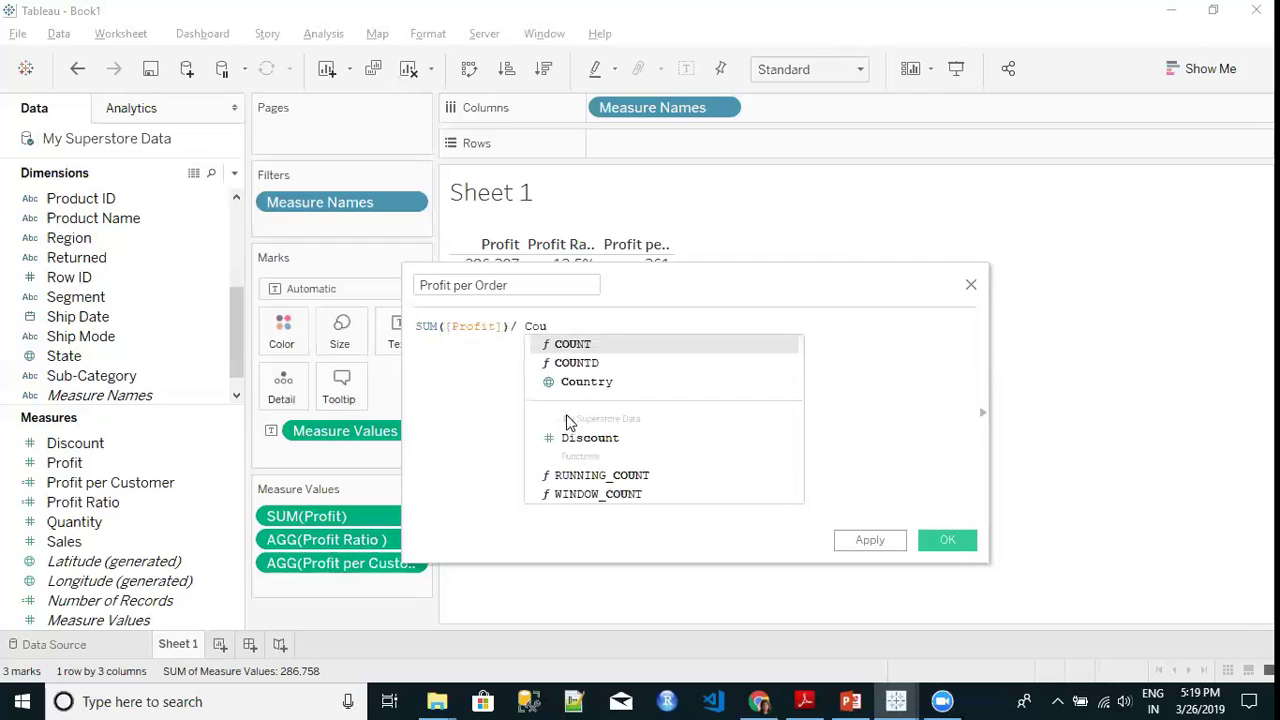
{"action": "key", "text": "Down"}
{"action": "key", "text": "Return"}
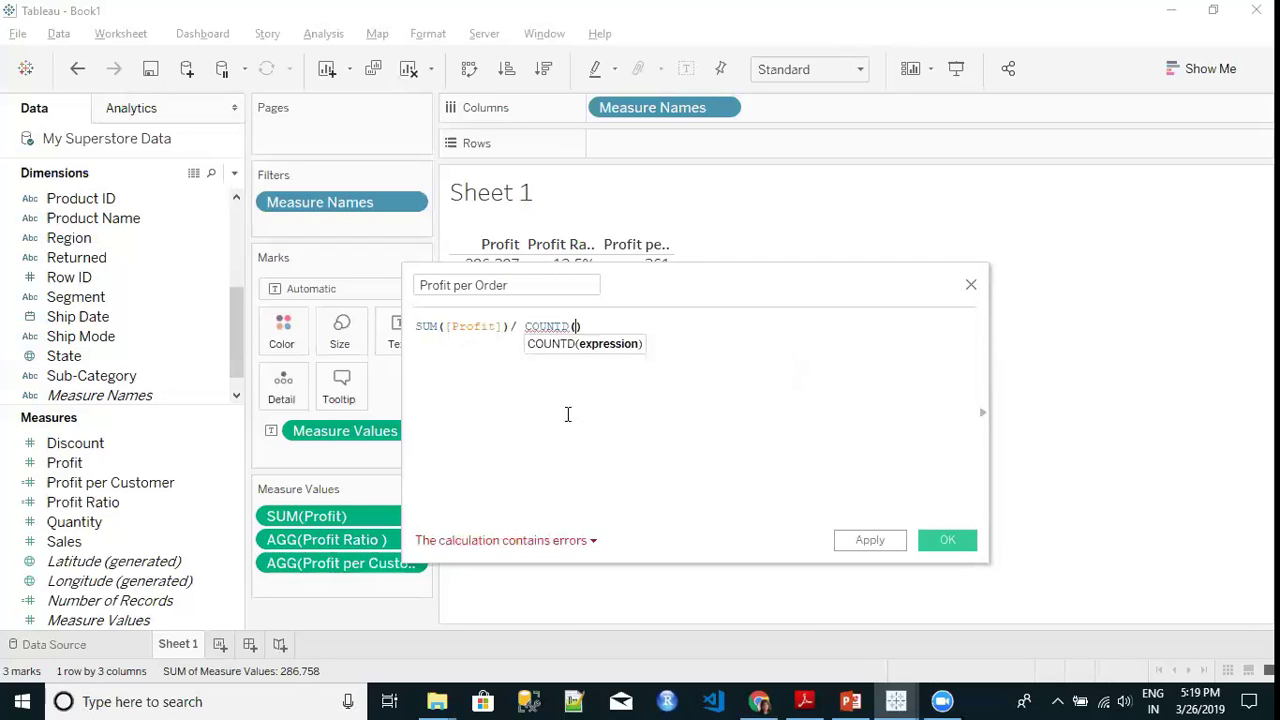
{"action": "type", "text": "Ord"}
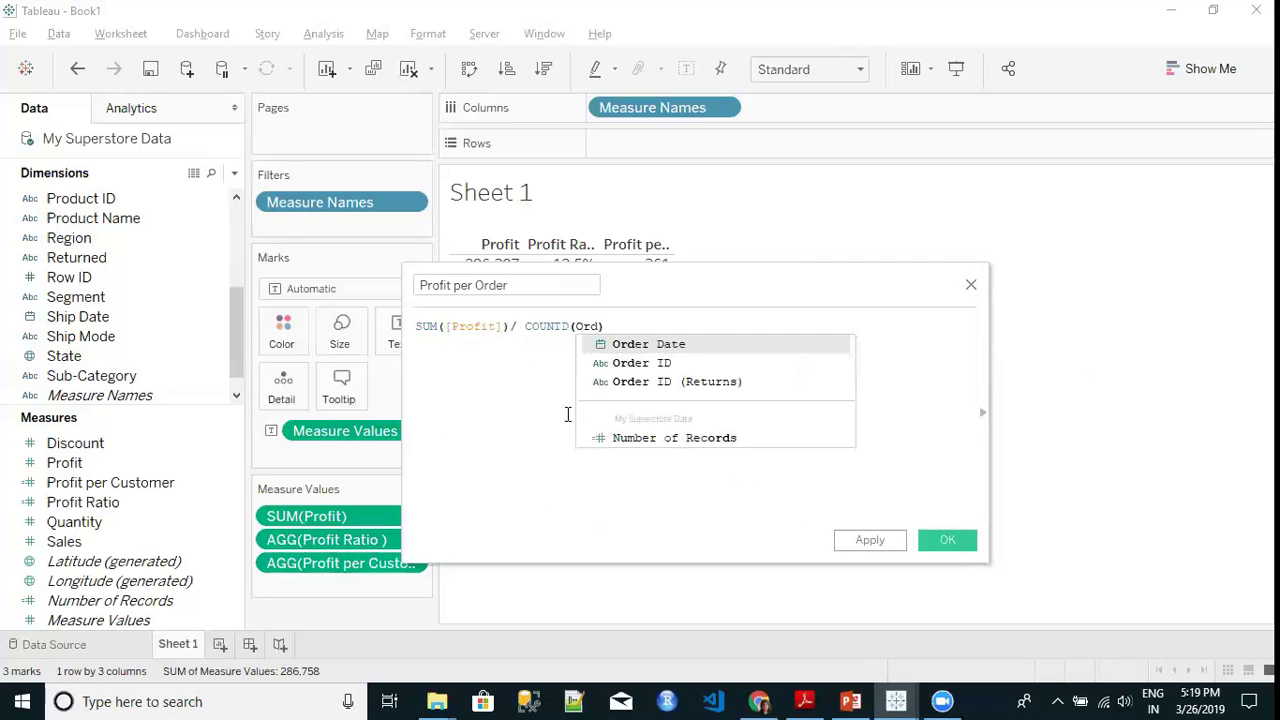
{"action": "key", "text": "Down"}
{"action": "key", "text": "Return"}
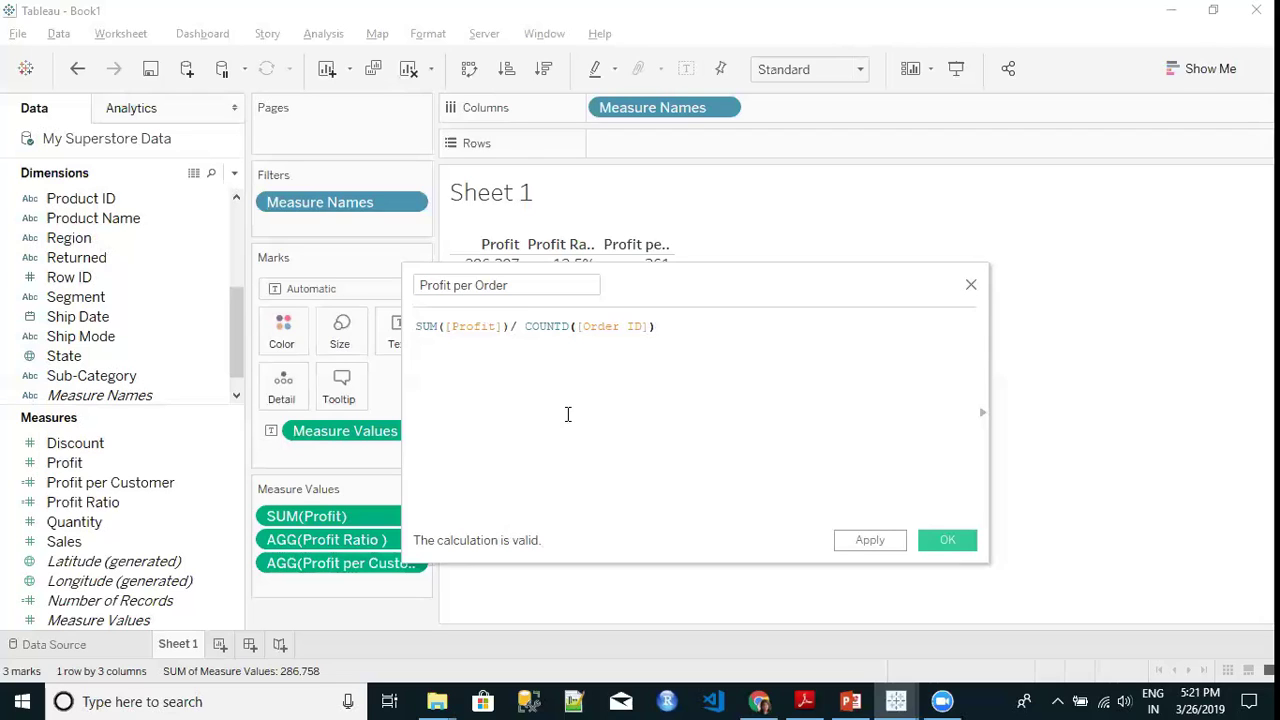
Save the Profit per Order calculated field and add it to the view beside Profit per Customer.
{"action": "left_click", "coordinate": [868, 545]}
{"action": "left_click", "coordinate": [939, 540]}
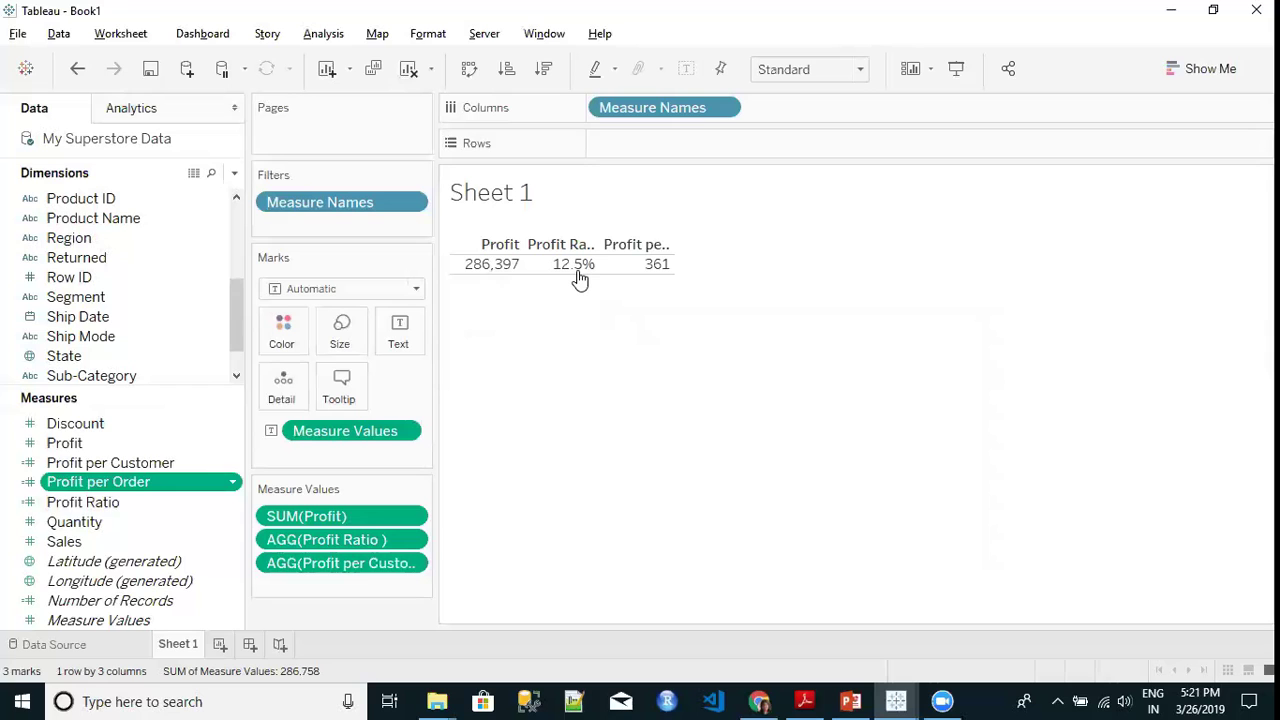
{"action": "left_click_drag", "start_coordinate": [580, 280], "coordinate": [580, 280]}
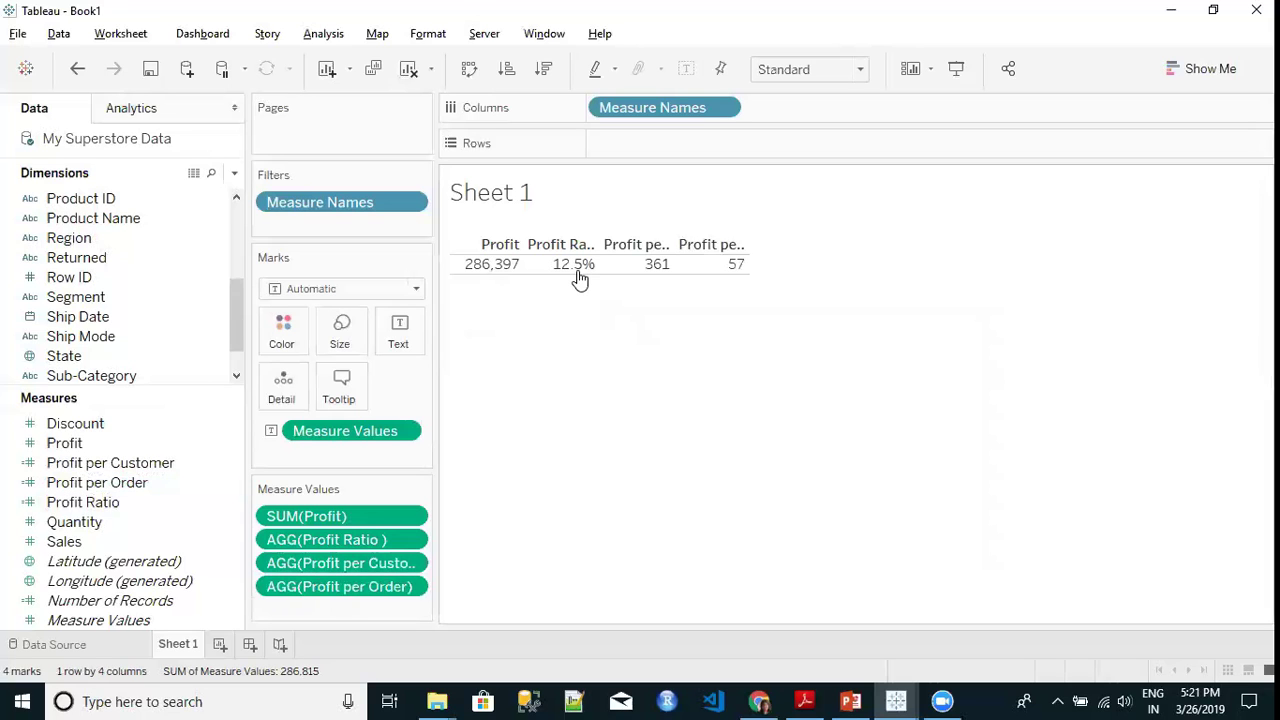
{"action": "mouse_move", "coordinate": [663, 255]}
{"action": "mouse_move", "coordinate": [731, 271]}
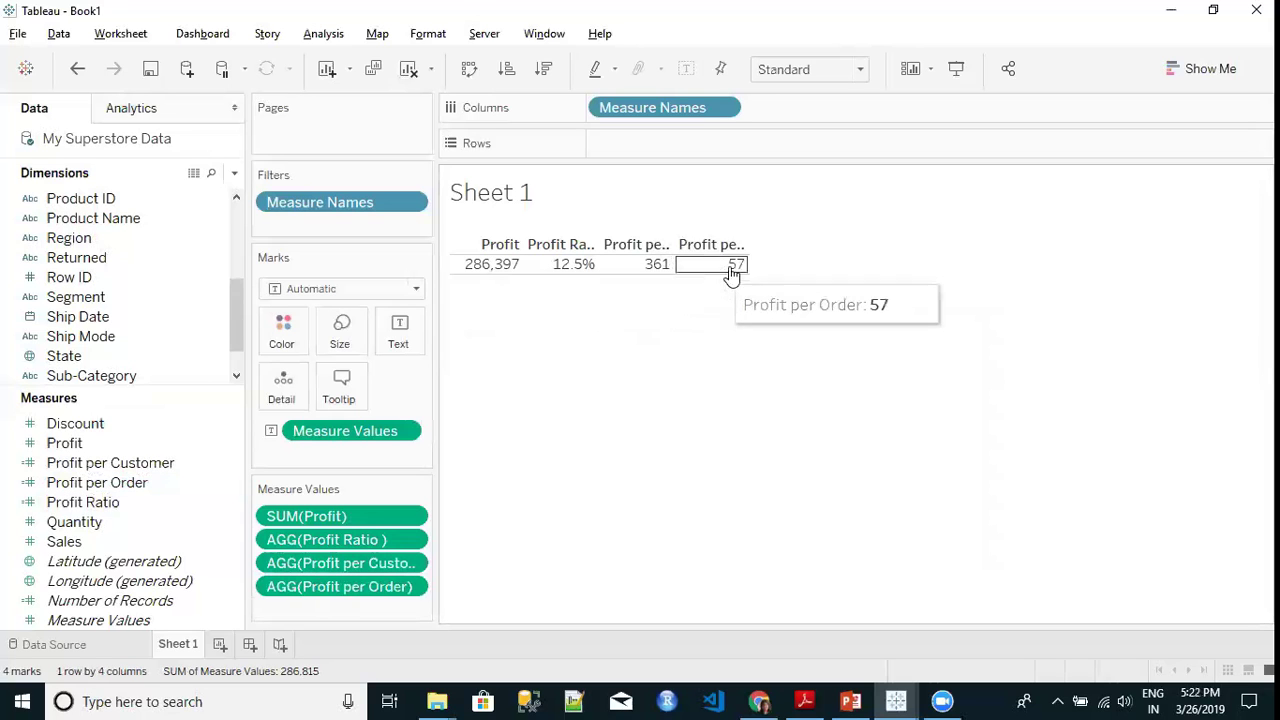